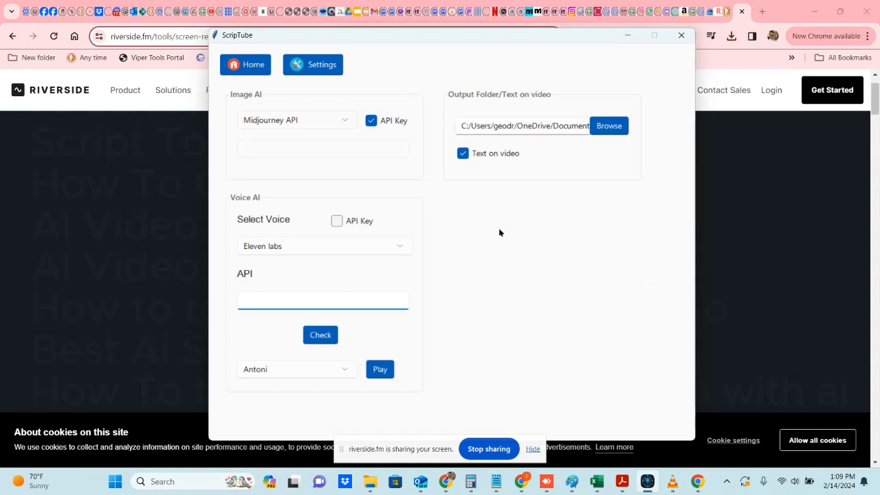
# Review the image AI choices, the API key toggle and the text-on-video option in ScripTube's settings.
pyautogui.click(251, 70)
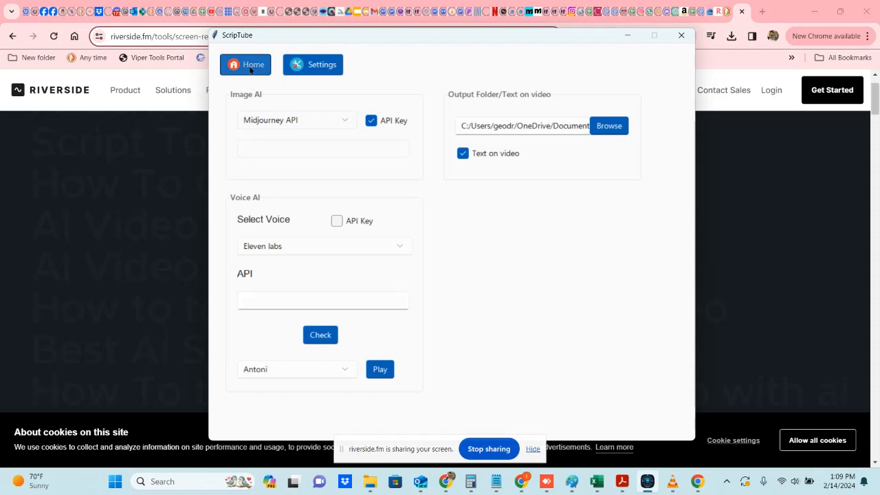
pyautogui.click(252, 97)
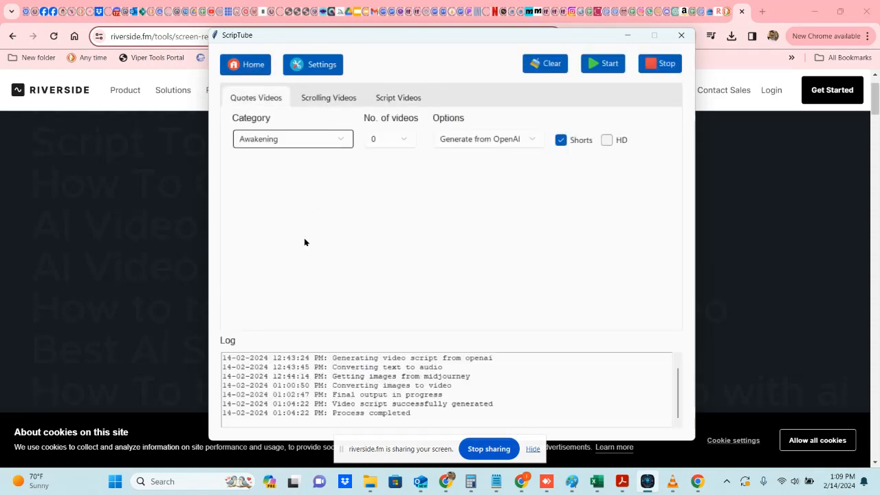
pyautogui.click(314, 64)
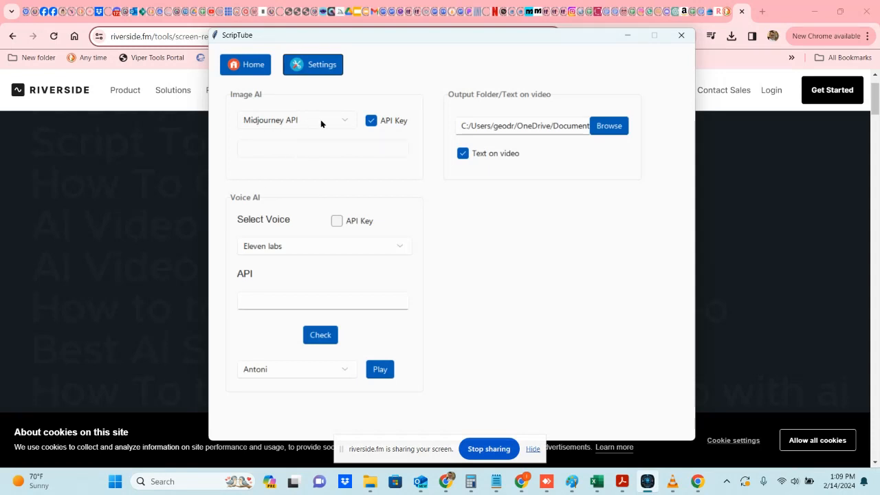
pyautogui.click(371, 121)
pyautogui.click(344, 120)
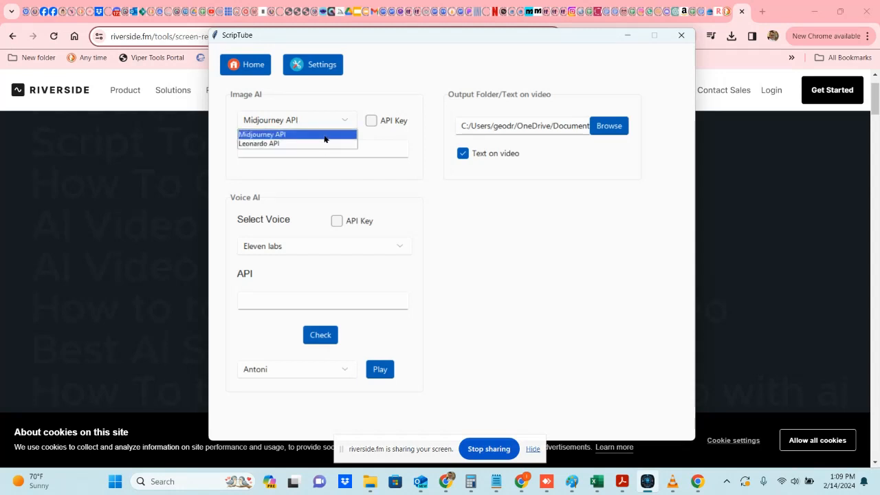
pyautogui.click(325, 139)
pyautogui.click(375, 123)
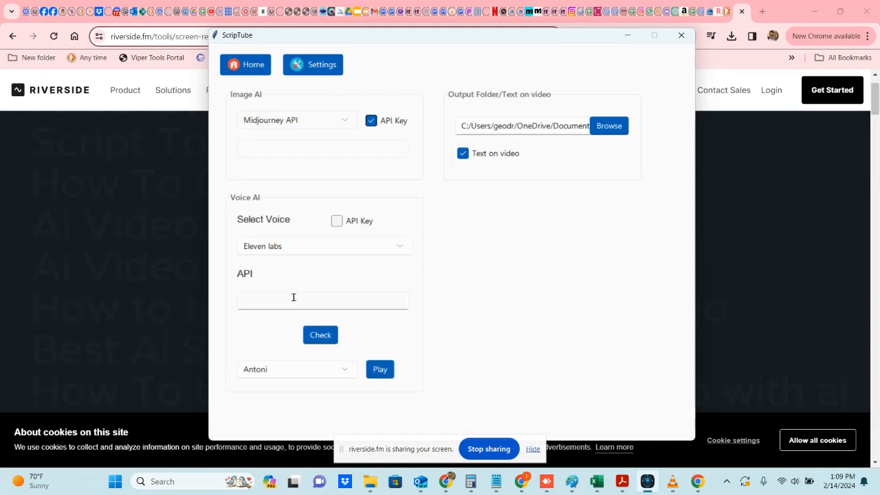
pyautogui.click(462, 155)
pyautogui.click(464, 156)
# Bring ScripTube back to the front and look through the quotes video and scrolling video options.
pyautogui.click(758, 242)
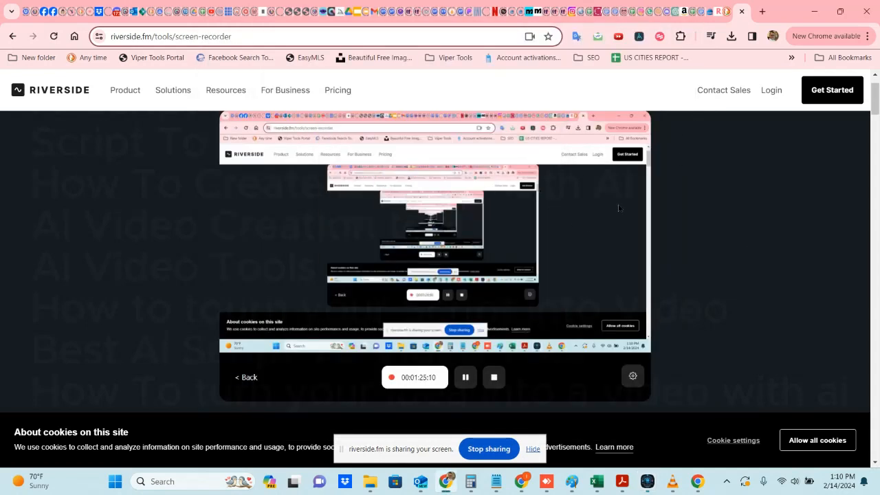
pyautogui.click(647, 482)
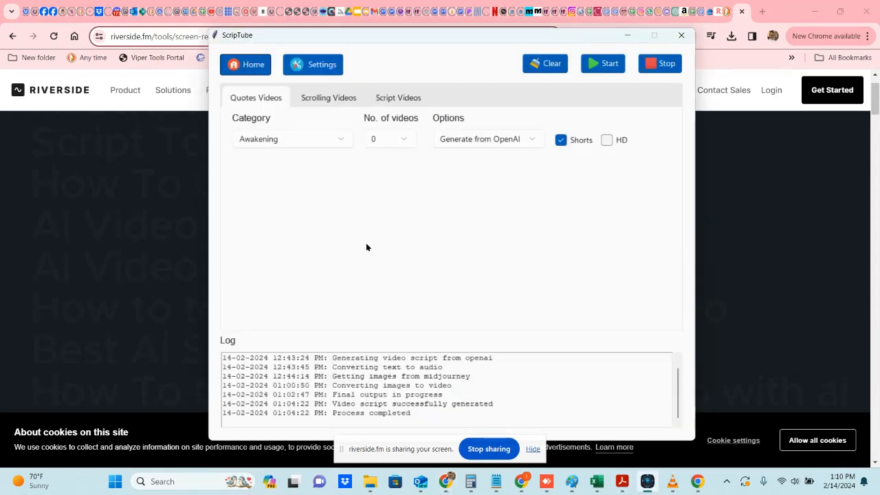
pyautogui.click(298, 139)
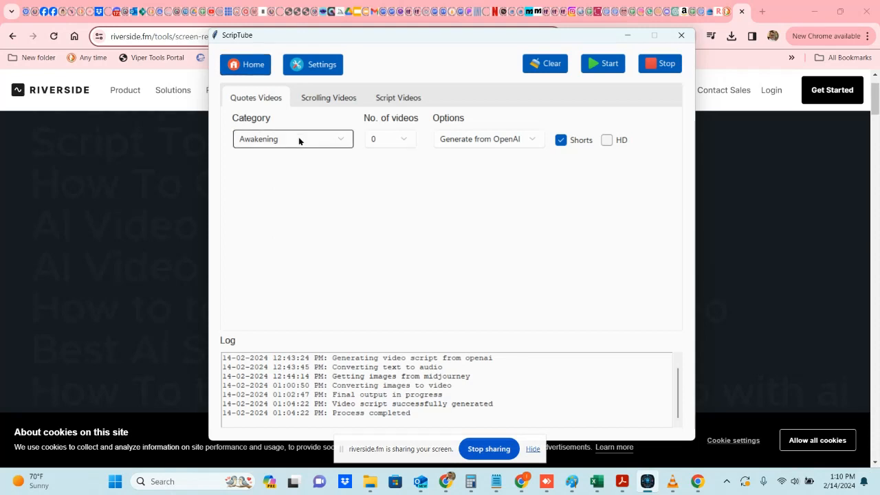
pyautogui.click(297, 119)
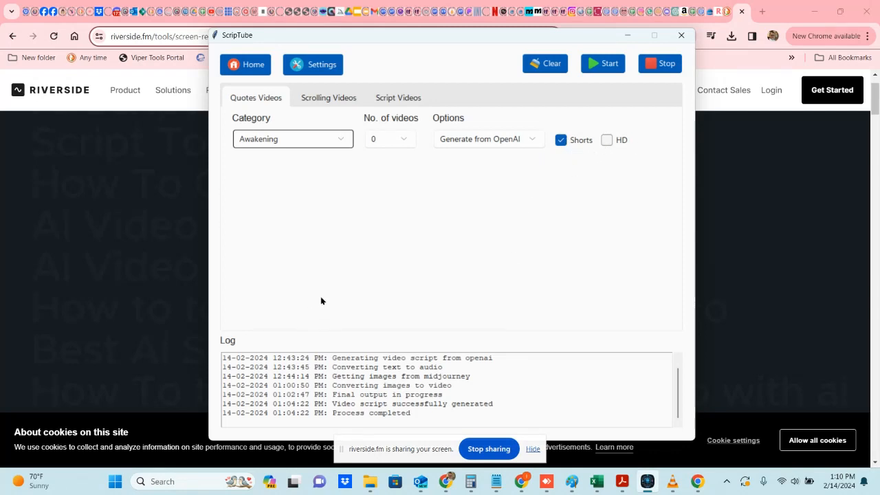
pyautogui.click(312, 100)
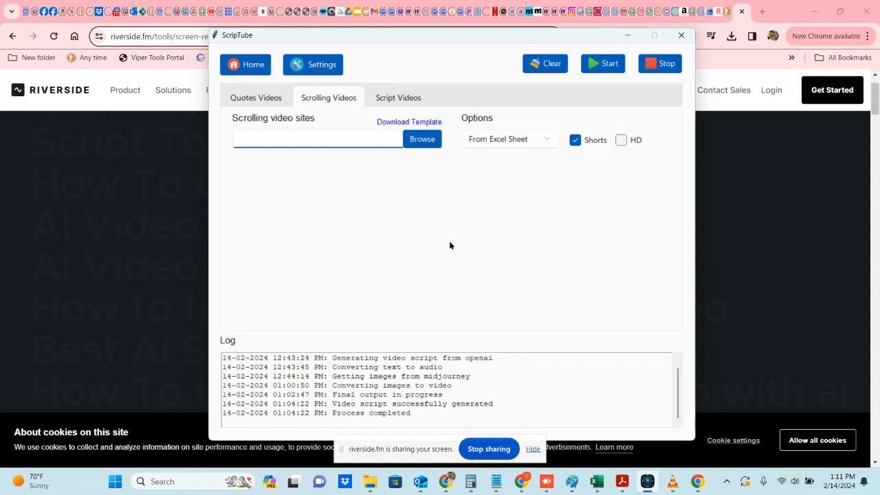
# Copy the idea text "Short video on moving to Dallas, Texas" from the script video setup.
pyautogui.click(379, 103)
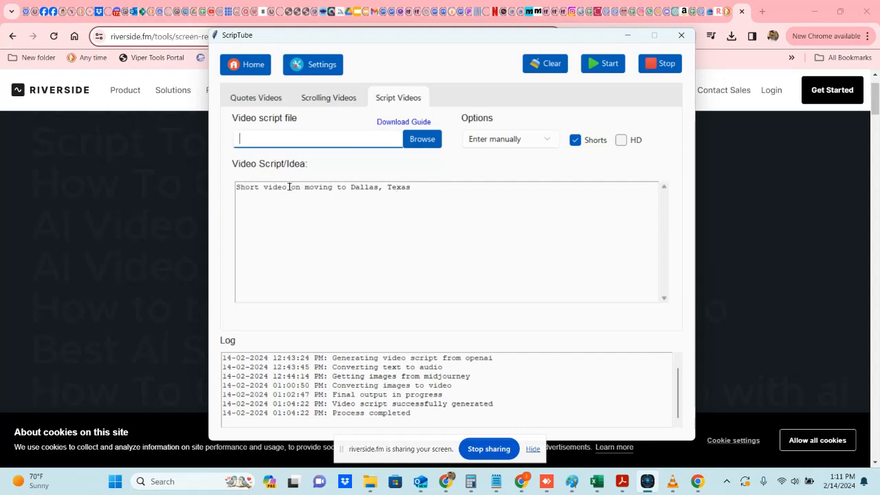
pyautogui.moveTo(423, 188); pyautogui.dragTo(227, 191)
pyautogui.hotkey('ctrl', 'c')
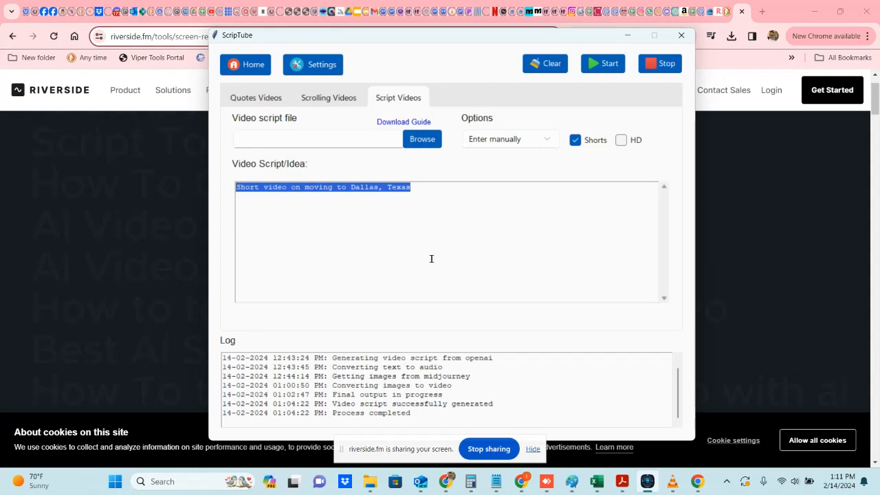
# Open the ScripTube VideoScript Guide and examine its formatting rules and complete video script example.
pyautogui.click(388, 124)
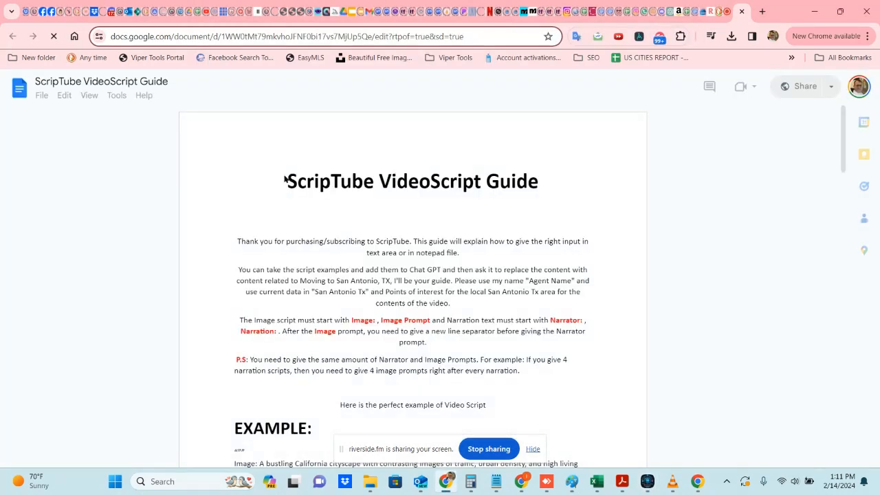
pyautogui.scroll(-1, 216, 248)
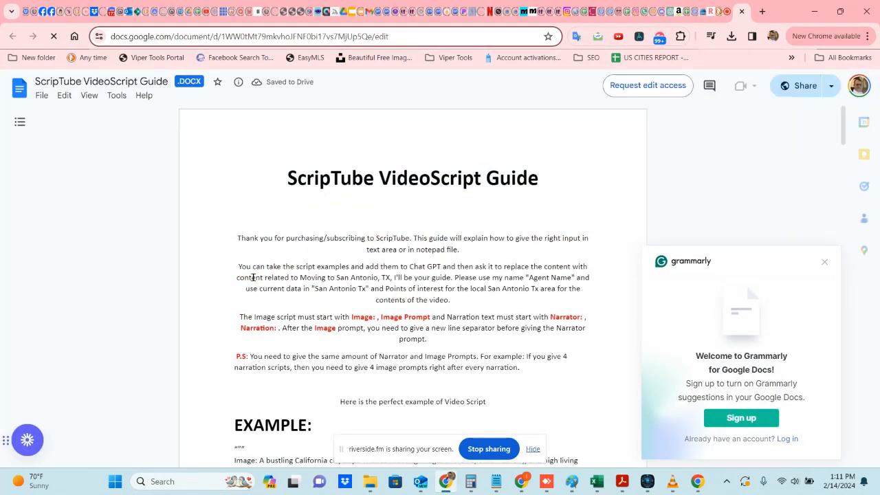
pyautogui.scroll(-3, 250, 275)
pyautogui.scroll(-8, 232, 248)
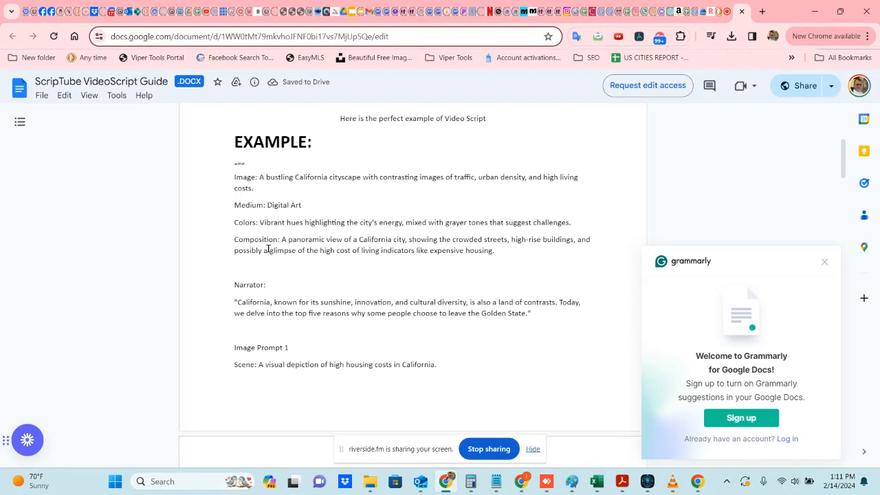
pyautogui.scroll(-1, 269, 249)
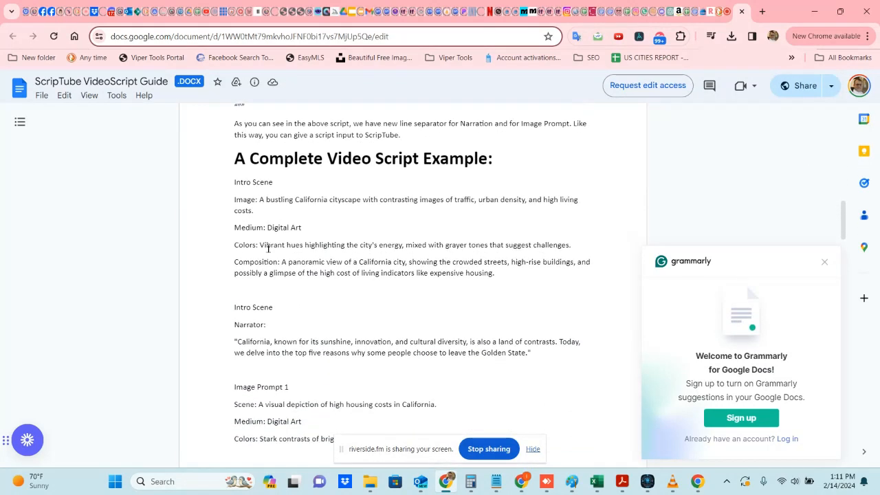
pyautogui.moveTo(236, 159); pyautogui.dragTo(390, 343)
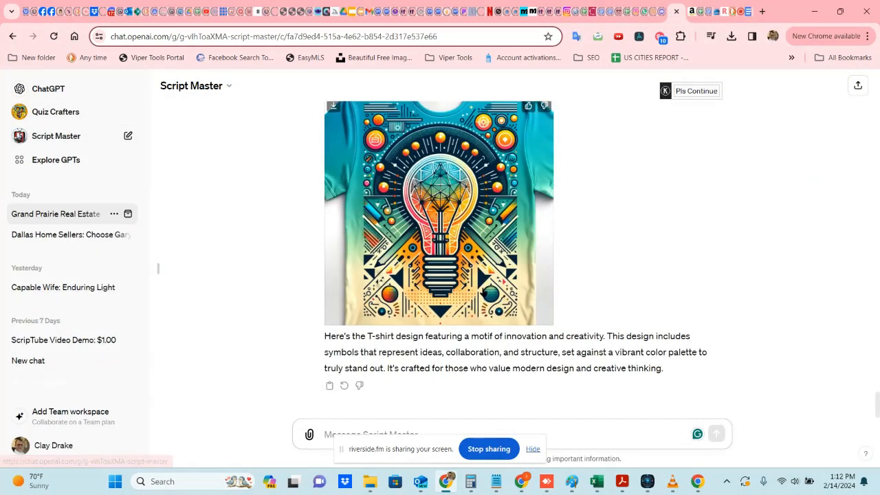
# Send the copied prompt "Short video on moving to Dallas, Texas" in a new Script Master chat in ChatGPT.
pyautogui.click(58, 137)
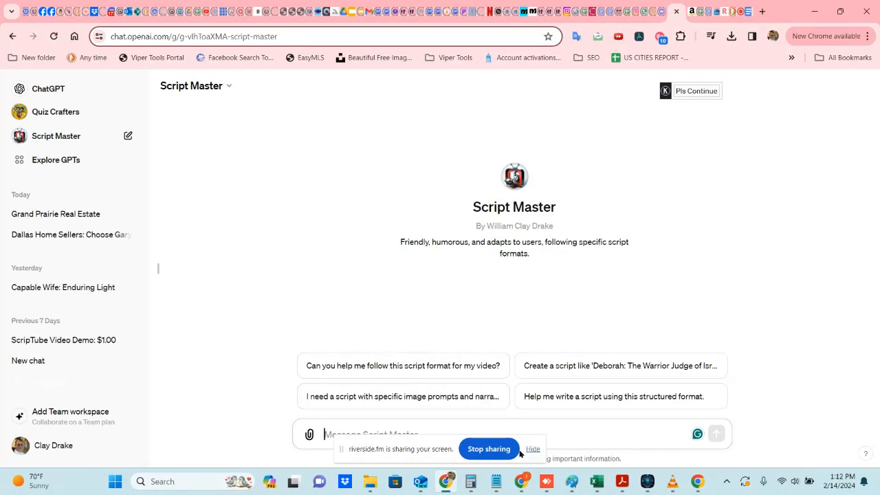
pyautogui.click(438, 442)
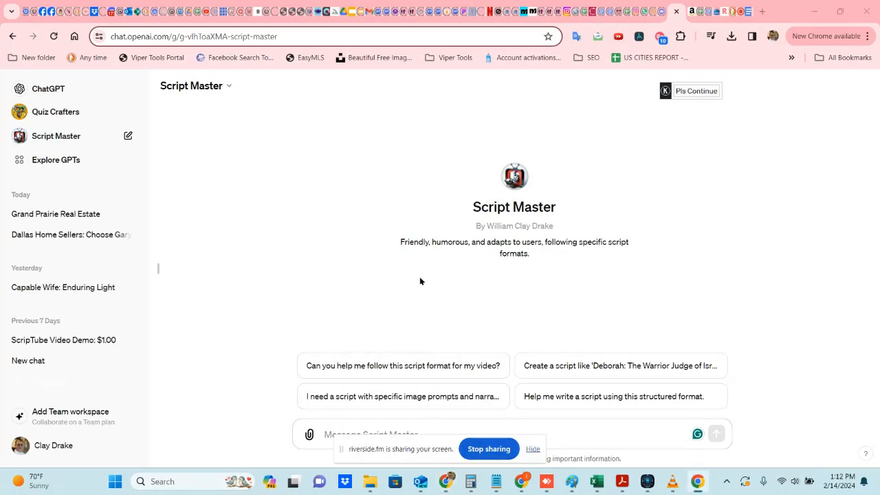
pyautogui.click(532, 449)
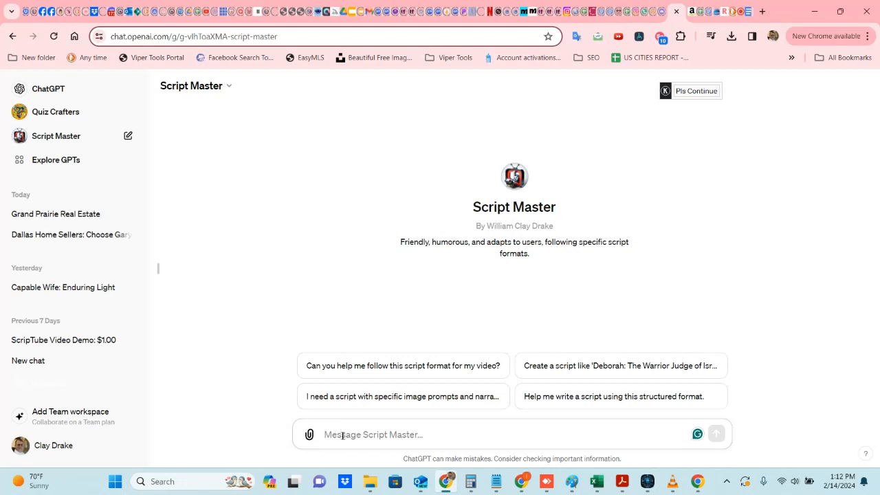
pyautogui.hotkey('ctrl', 'v')
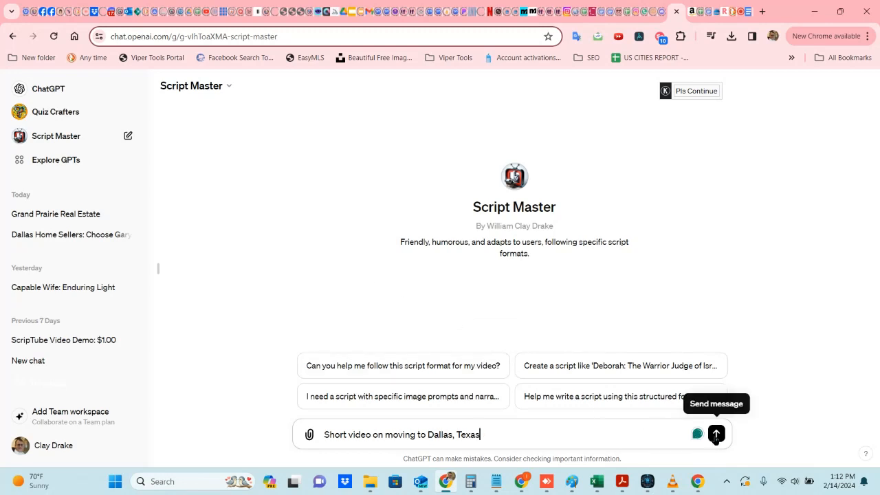
pyautogui.click(716, 433)
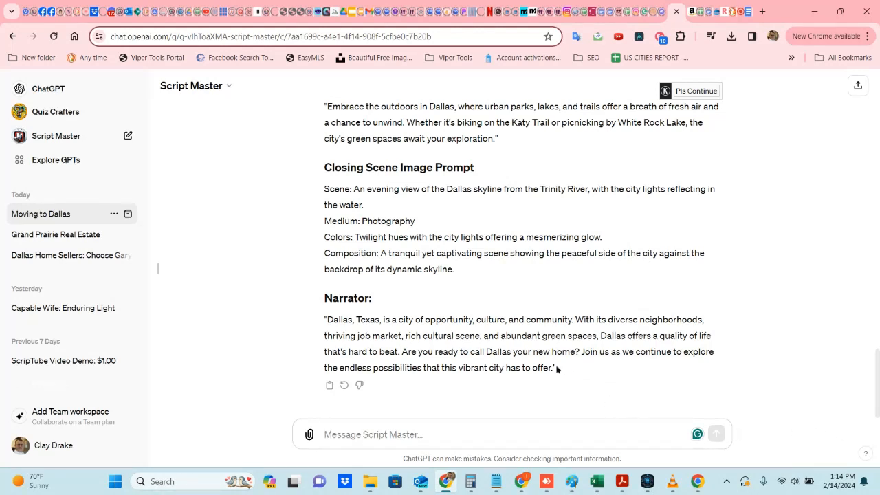
# Copy the entire generated Dallas script and paste it over the selected idea text in ScripTube.
pyautogui.moveTo(558, 370); pyautogui.dragTo(321, 197)
pyautogui.hotkey('ctrl', 'c')
pyautogui.scroll(10, 329, 206)
pyautogui.scroll(8, 330, 208)
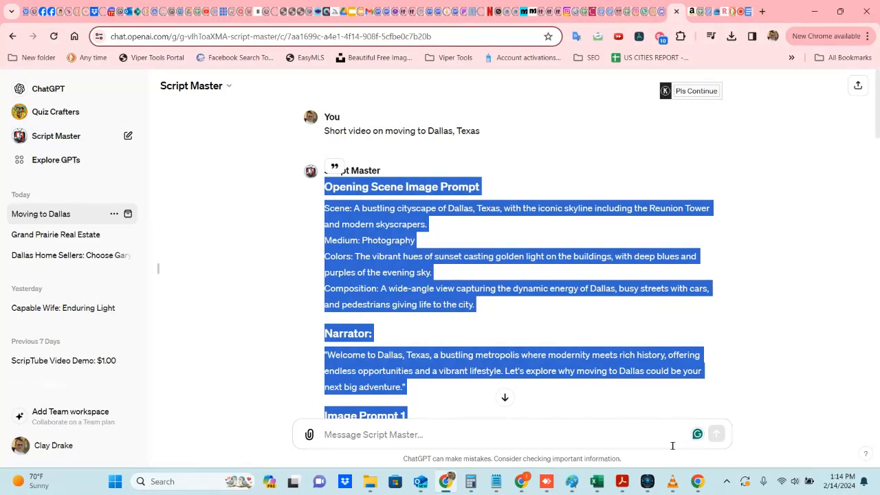
pyautogui.click(647, 481)
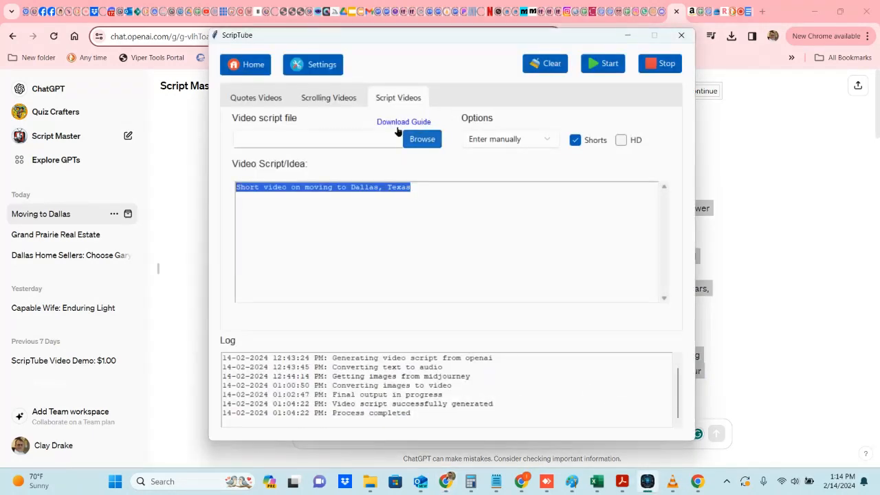
pyautogui.hotkey('ctrl', 'v')
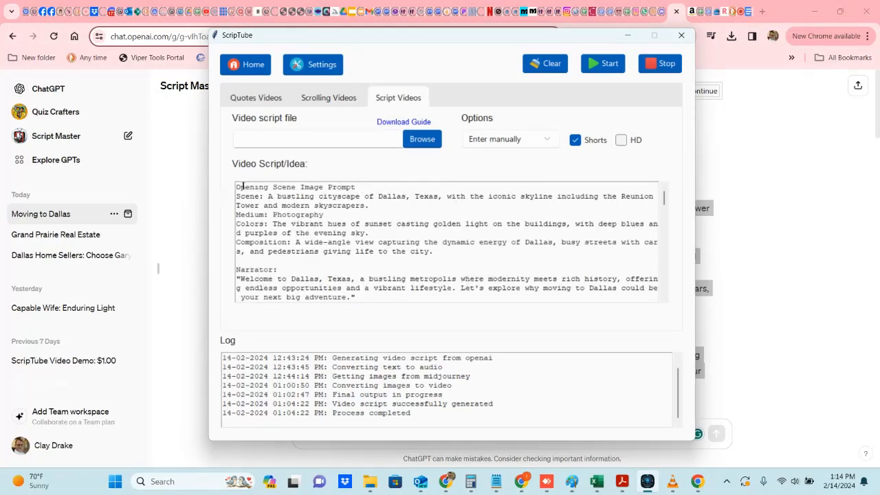
# Shorten the script's first heading to "Opening Scene" and change the "Scene" label beneath it to "Image".
pyautogui.moveTo(363, 185); pyautogui.dragTo(296, 188)
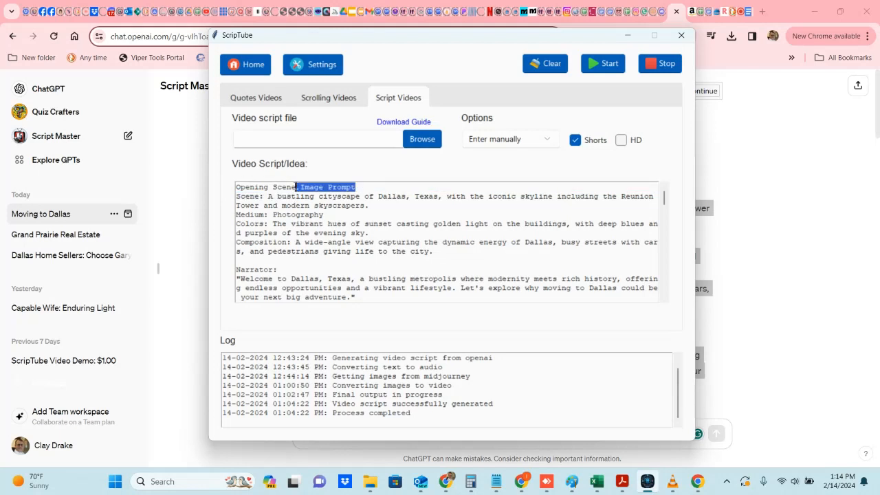
pyautogui.press('BackSpace')
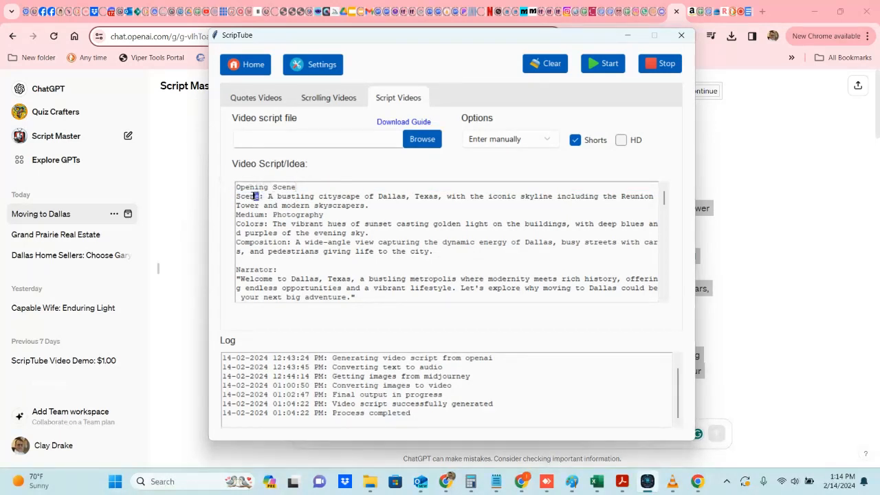
pyautogui.moveTo(256, 196); pyautogui.dragTo(236, 196)
pyautogui.write('Image')
# Copy the "Image Prompt 2" heading from the pasted script.
pyautogui.scroll(-1, 553, 211)
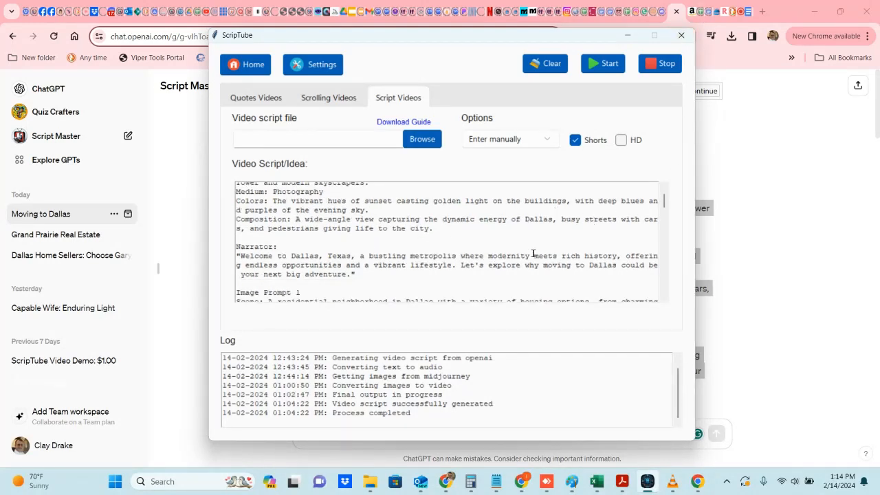
pyautogui.scroll(-7, 533, 254)
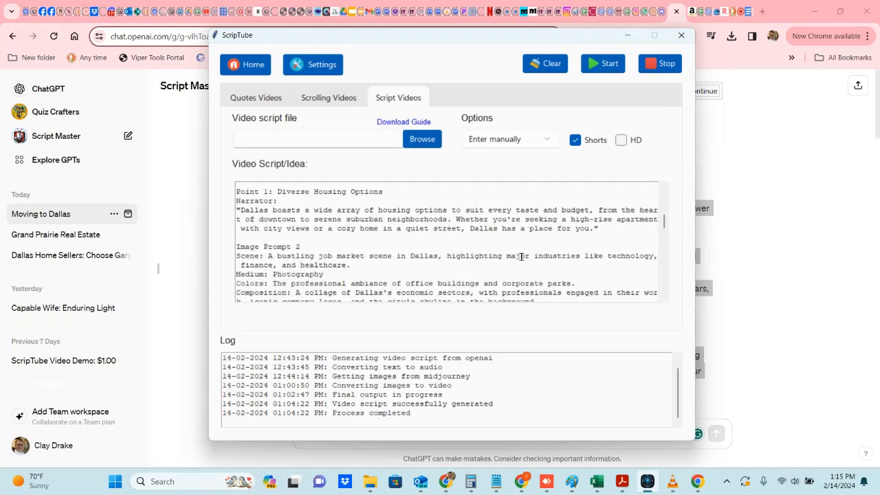
pyautogui.moveTo(299, 246); pyautogui.dragTo(234, 251)
pyautogui.hotkey('ctrl', 'c')
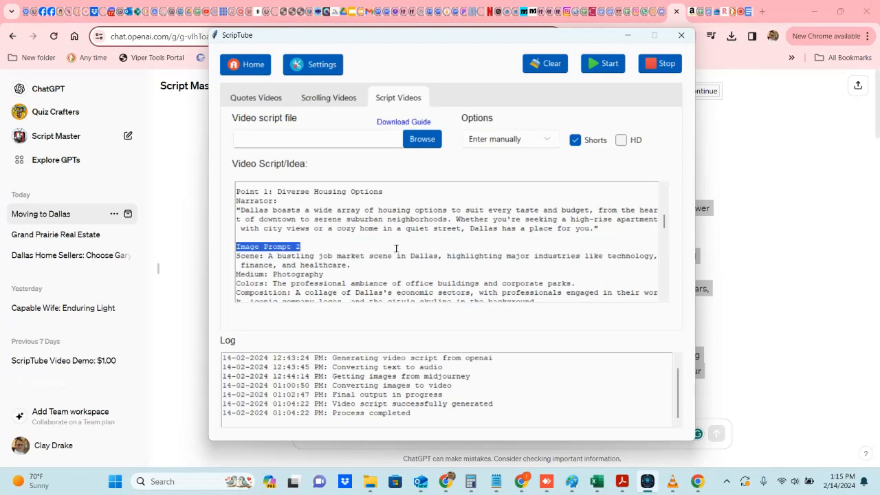
# Replace the script's "Closing Scene Image Prompt" heading with the copied "Image Prompt 2" heading.
pyautogui.scroll(-6, 494, 243)
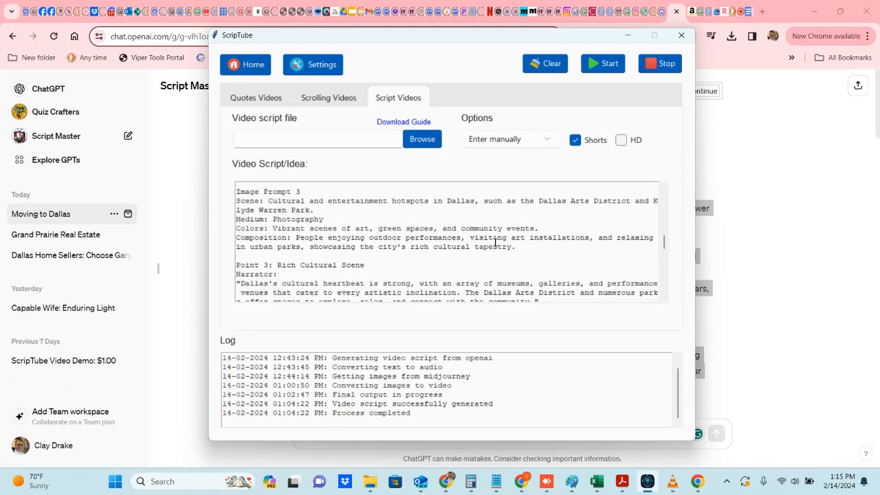
pyautogui.scroll(-6, 495, 242)
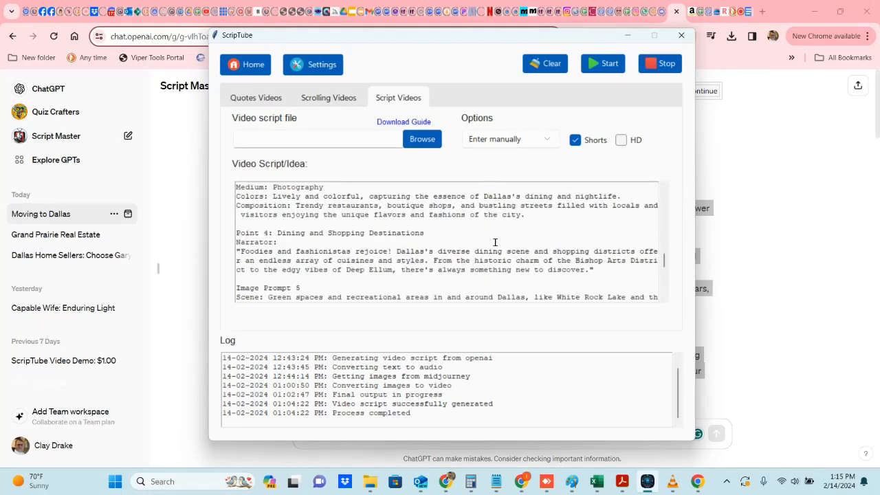
pyautogui.scroll(-6, 495, 242)
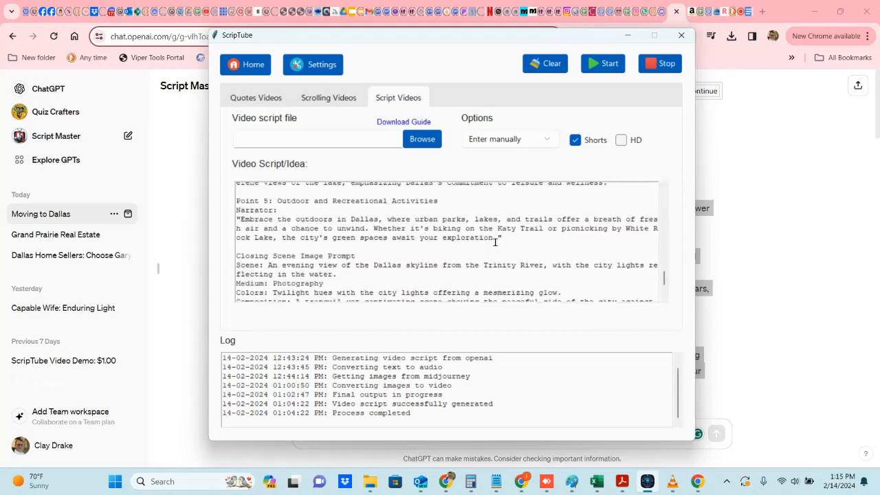
pyautogui.scroll(-2, 495, 242)
pyautogui.scroll(-1, 495, 242)
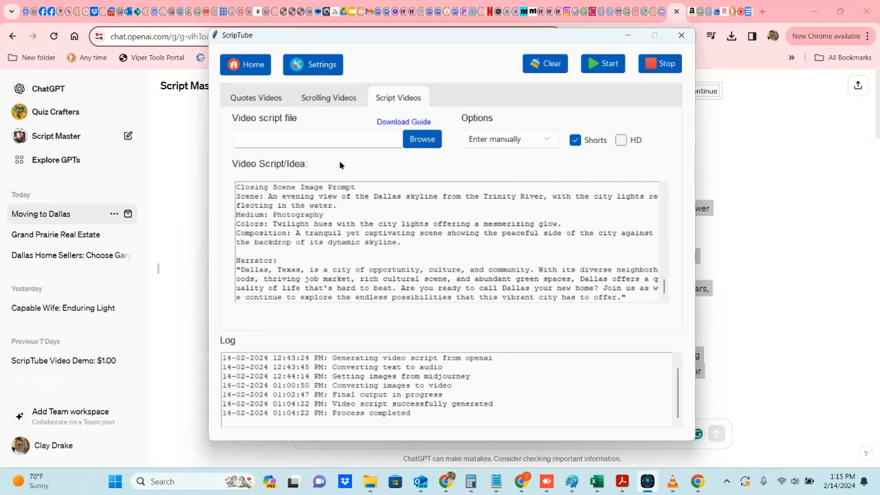
pyautogui.moveTo(355, 184); pyautogui.dragTo(224, 189)
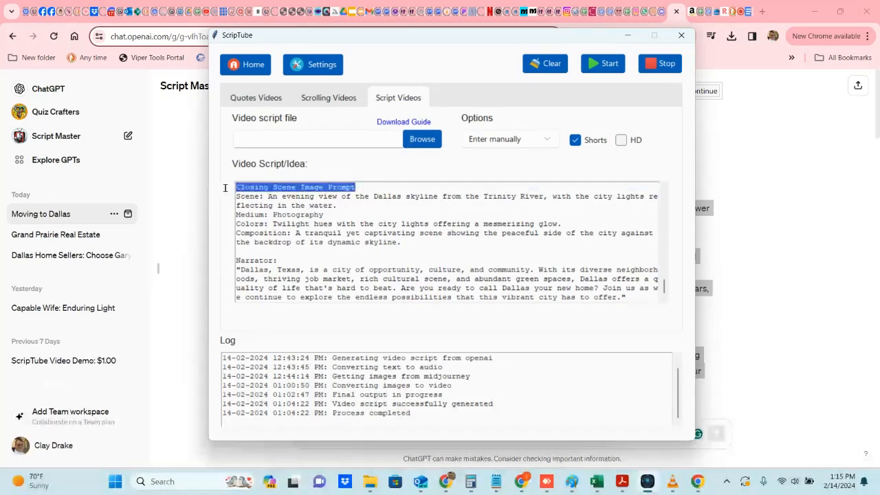
pyautogui.hotkey('ctrl', 'v')
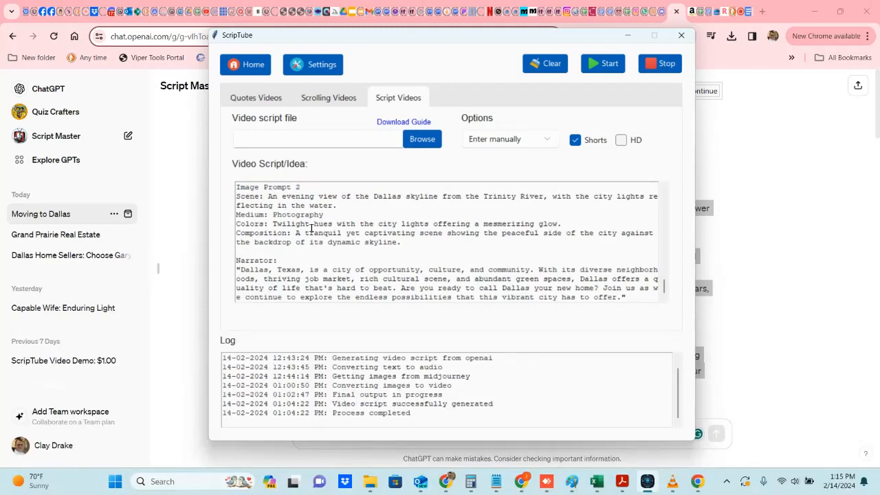
# Check the number of the preceding image prompt and renumber the closing scene's heading as "Image Prompt 6".
pyautogui.scroll(5, 337, 268)
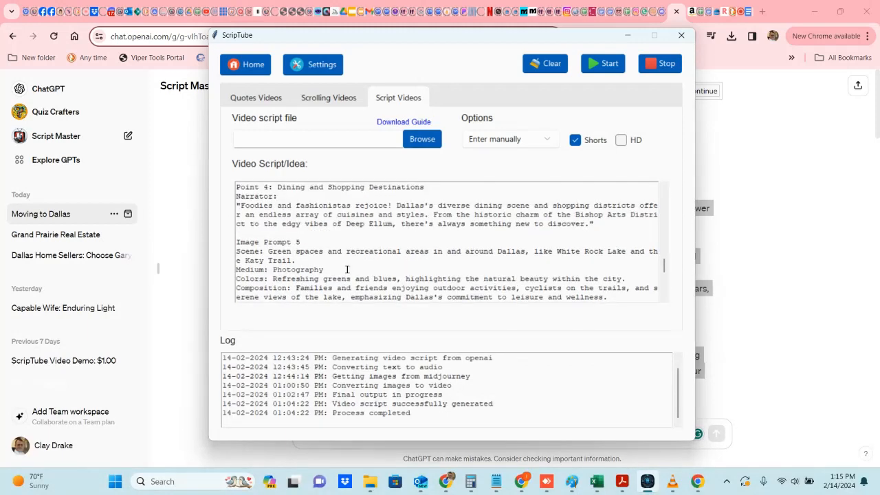
pyautogui.scroll(-3, 347, 270)
pyautogui.scroll(3, 344, 268)
pyautogui.scroll(-4, 344, 268)
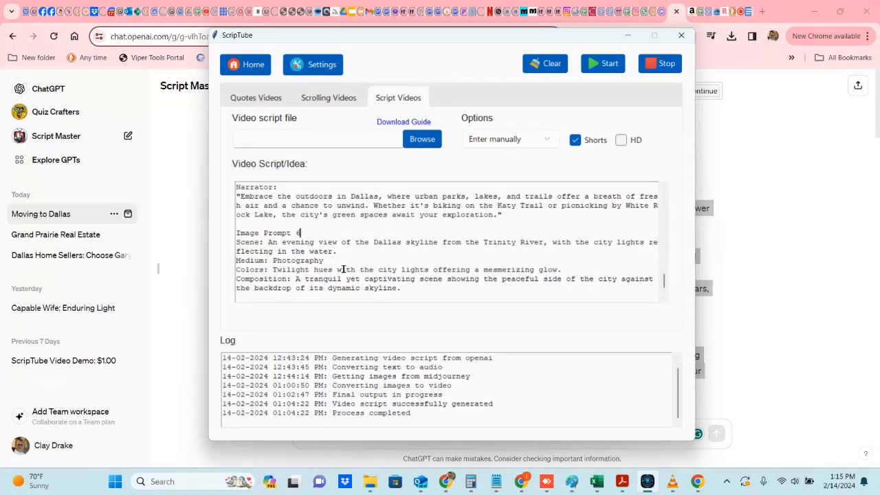
pyautogui.scroll(-2, 343, 231)
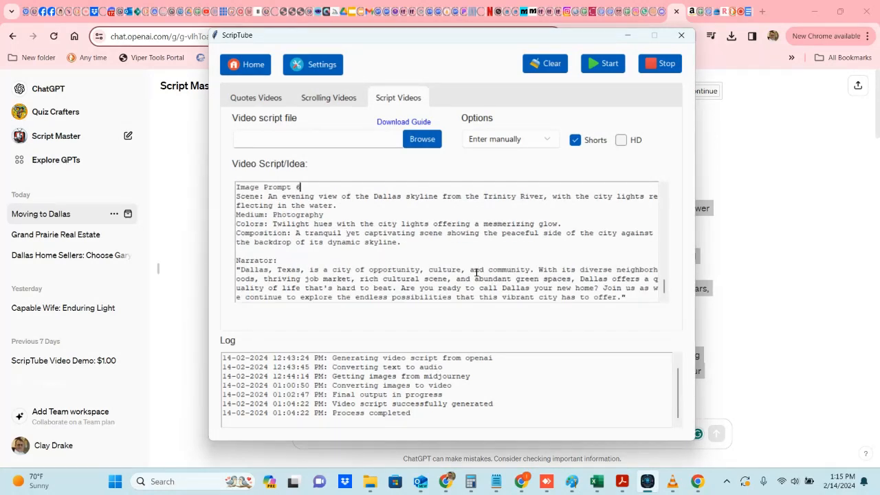
# Change the video format from Shorts to HD and start generating the video.
pyautogui.click(576, 143)
pyautogui.click(621, 140)
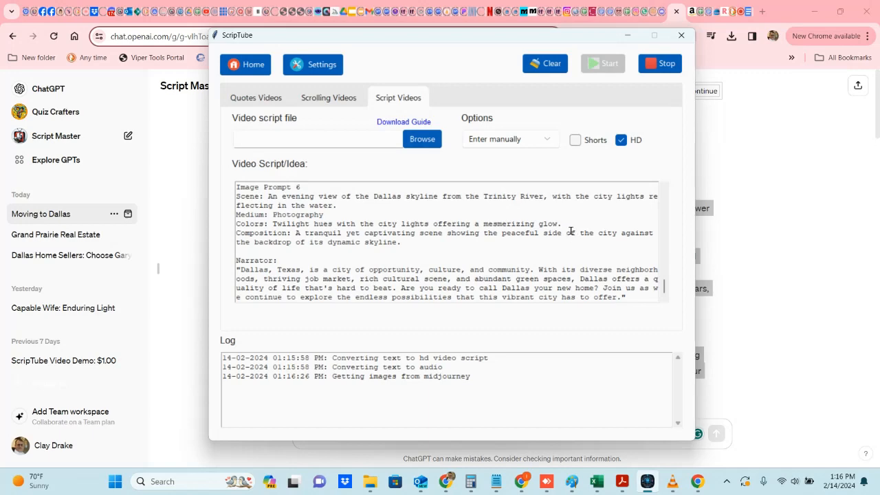
# Switch to the Script Master chat and send: Logo for the city of Dallas, Texas "Welcome to Dallas, Texas" Sign. Please create that image.
pyautogui.click(809, 157)
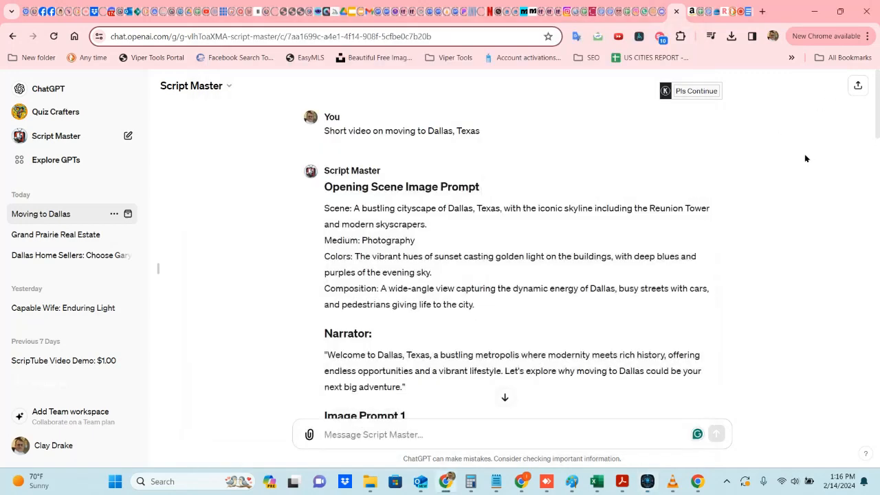
pyautogui.click(504, 398)
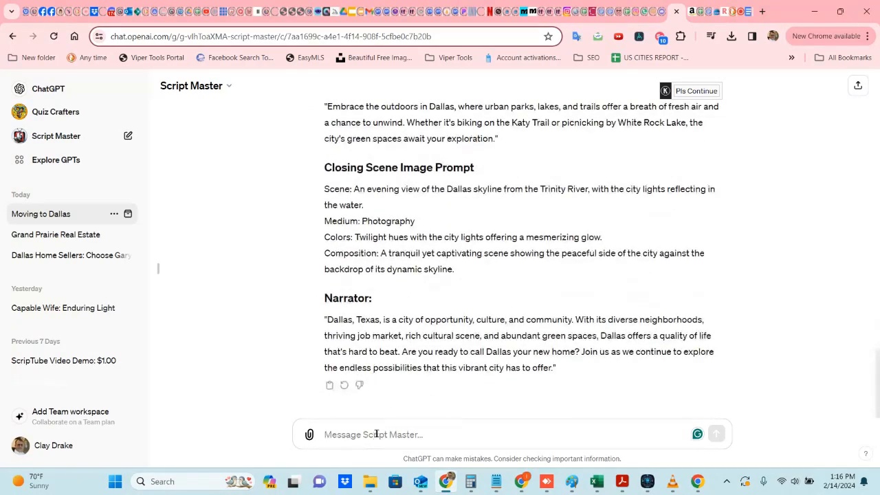
pyautogui.write('Log')
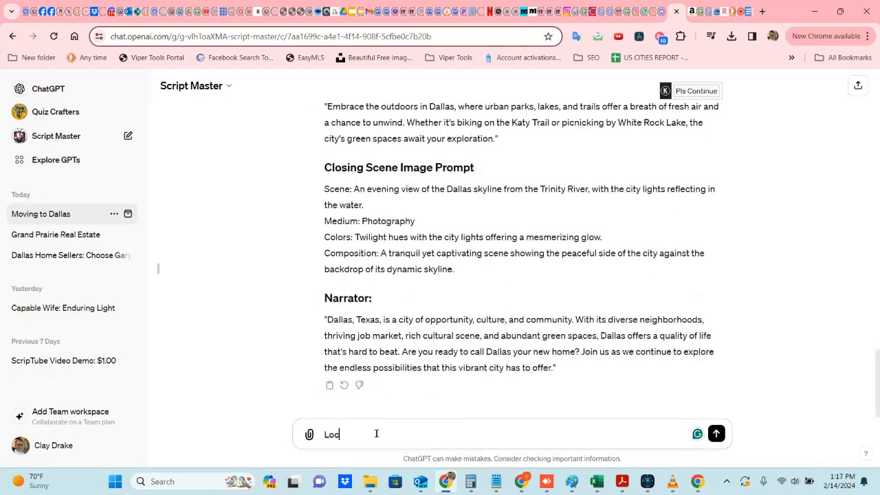
pyautogui.write('o for the City of Dallas, Texas')
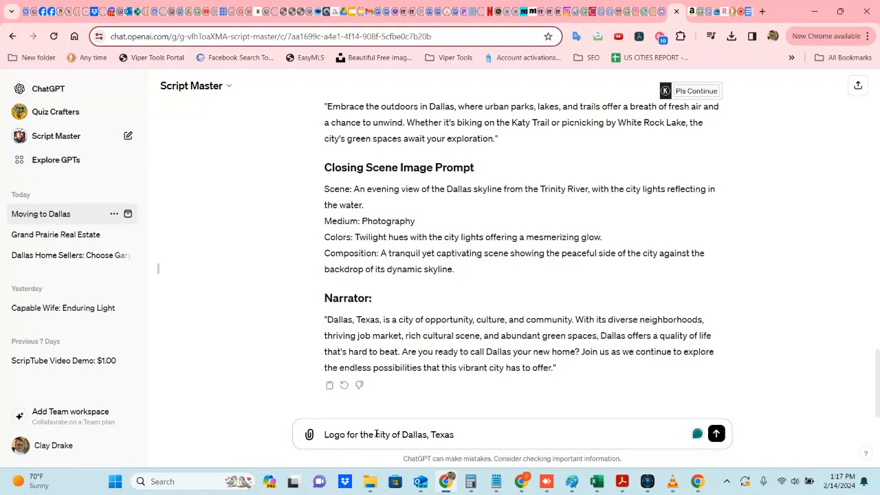
pyautogui.write('"Welcome to Dallas')
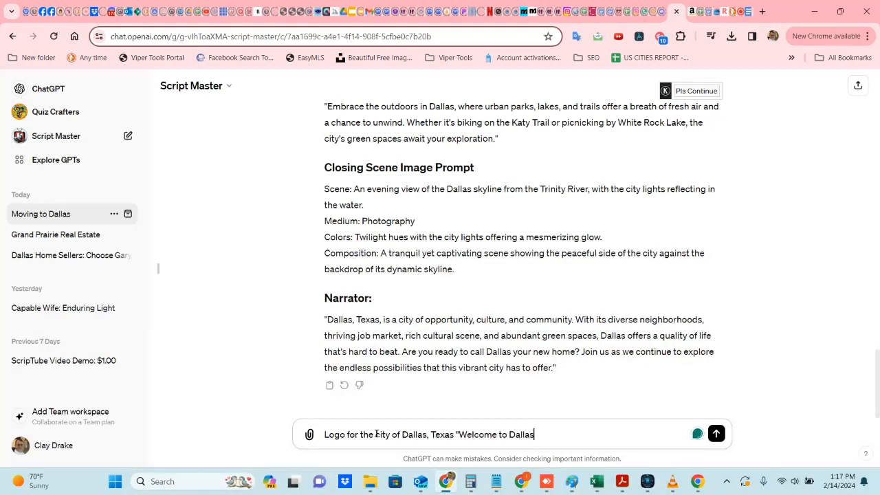
pyautogui.write(', Texas" Sign. Please ')
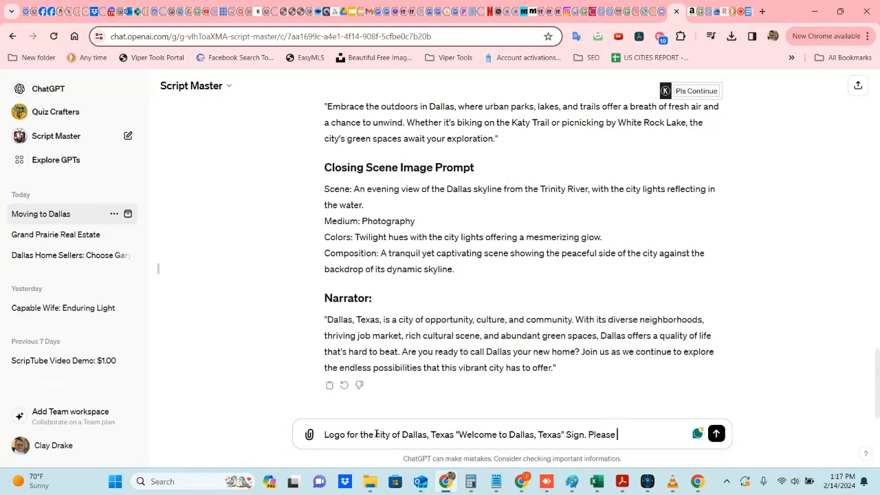
pyautogui.write('create that image')
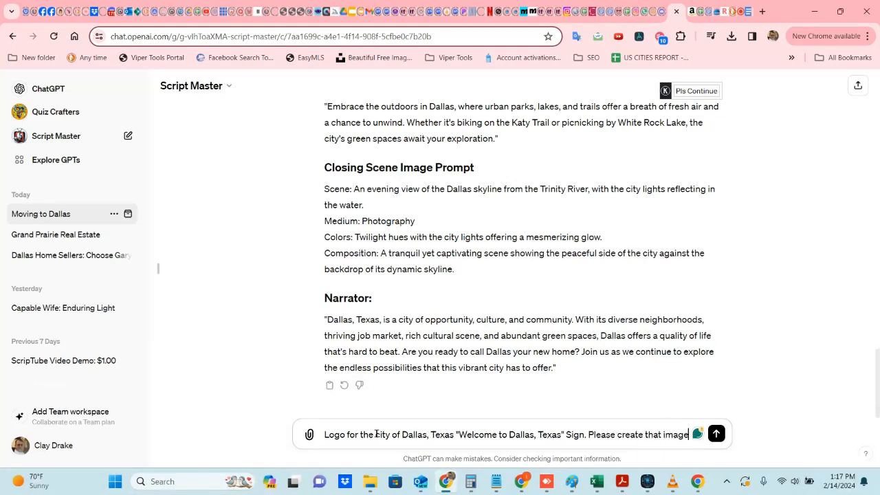
pyautogui.press('Return')
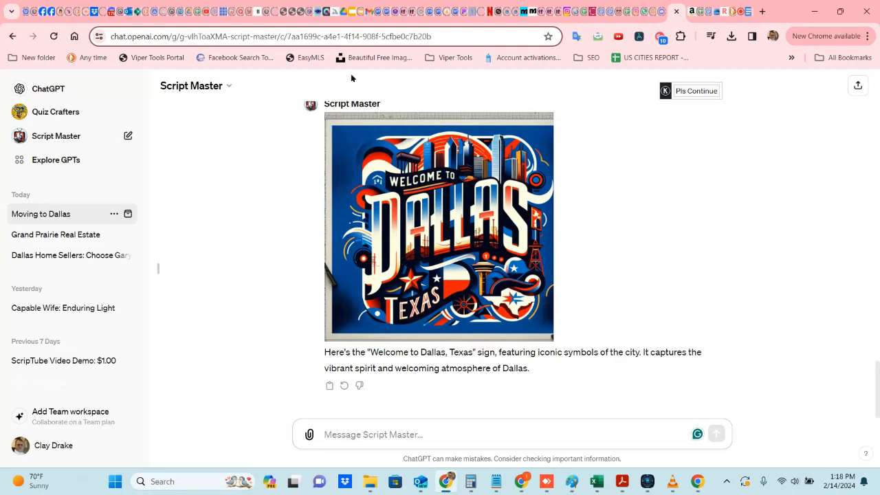
# Switch to Midjourney and browse the generated images until reaching the Dallas logo set with the text "Discover More - VisitDallas.com".
pyautogui.click(335, 11)
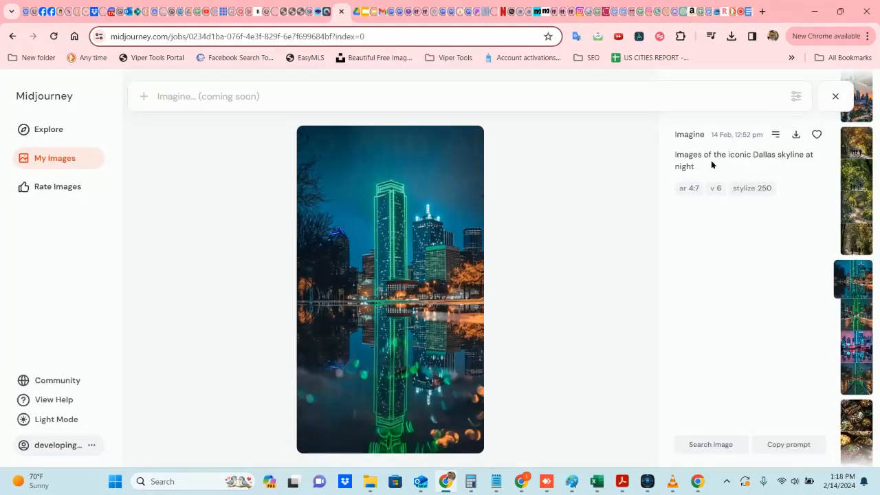
pyautogui.scroll(-2, 861, 244)
pyautogui.scroll(-2, 861, 245)
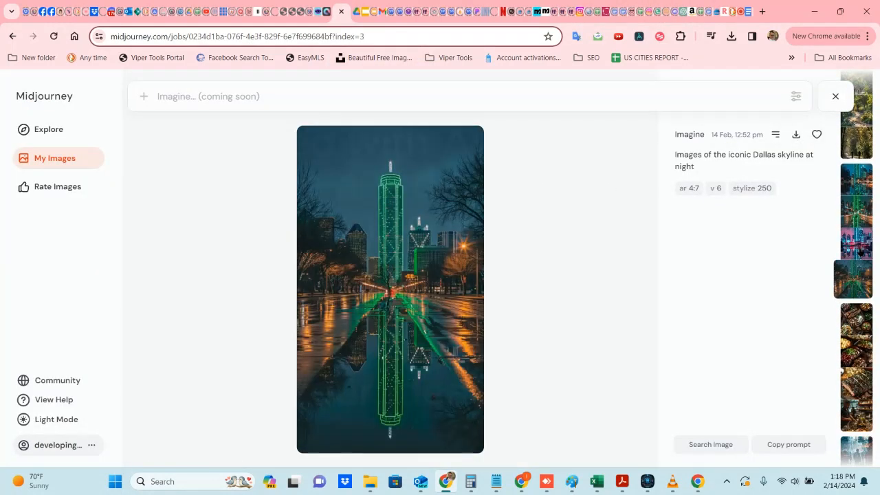
pyautogui.scroll(1, 852, 255)
pyautogui.scroll(6, 848, 262)
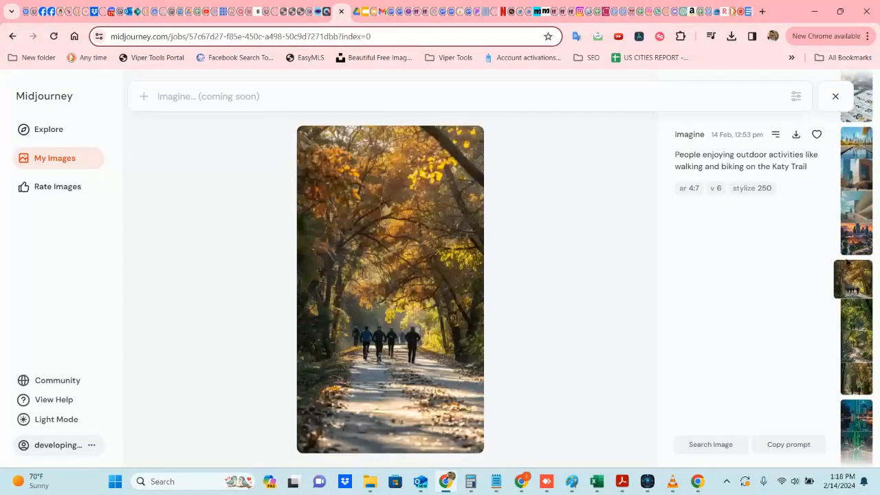
pyautogui.scroll(3, 847, 263)
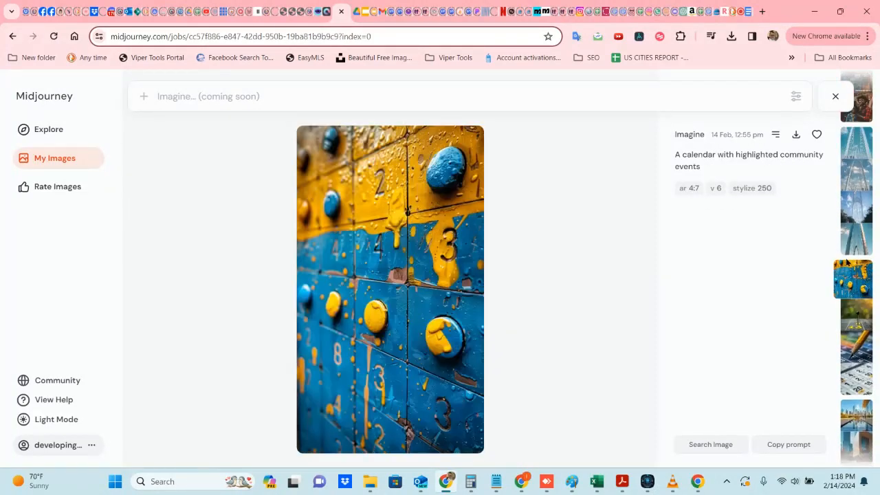
pyautogui.scroll(4, 848, 263)
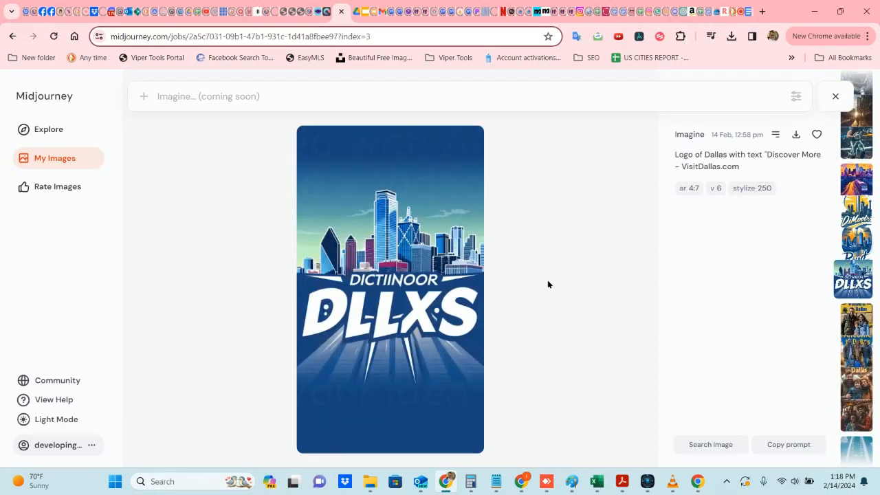
# Compare the variations of the "Discover More - VisitDallas.com" logo and examine how their lettering is rendered.
pyautogui.scroll(1, 551, 284)
pyautogui.scroll(1, 550, 284)
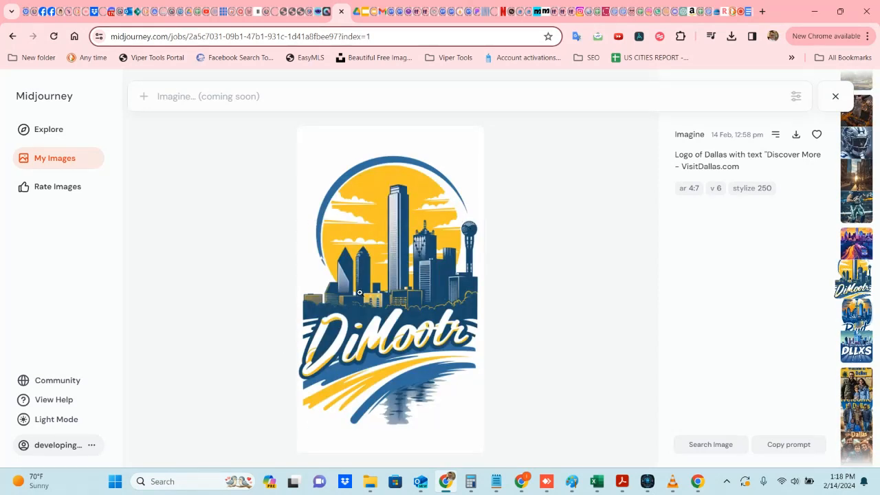
pyautogui.scroll(1, 427, 306)
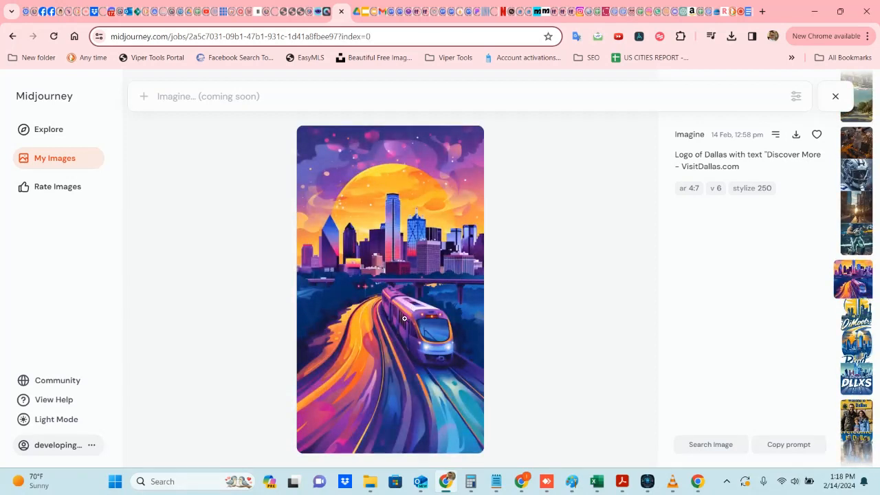
pyautogui.scroll(-2, 404, 319)
pyautogui.scroll(1, 404, 318)
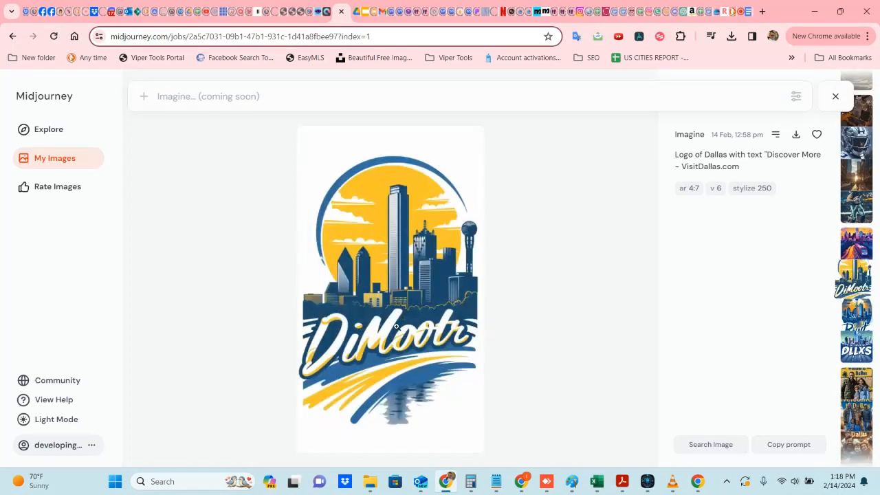
pyautogui.scroll(-1, 374, 334)
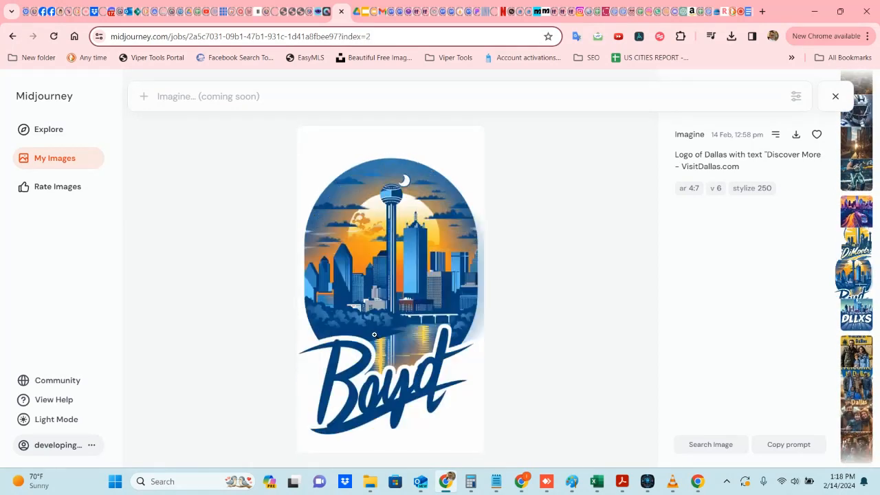
pyautogui.scroll(-1, 374, 335)
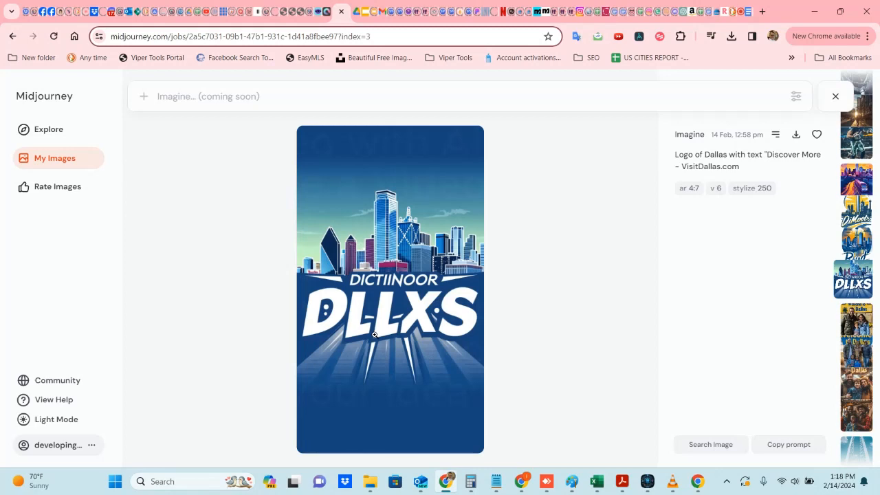
# View each image generated for the prompt "Video ends with a montage of Dallas highlights".
pyautogui.scroll(4, 374, 335)
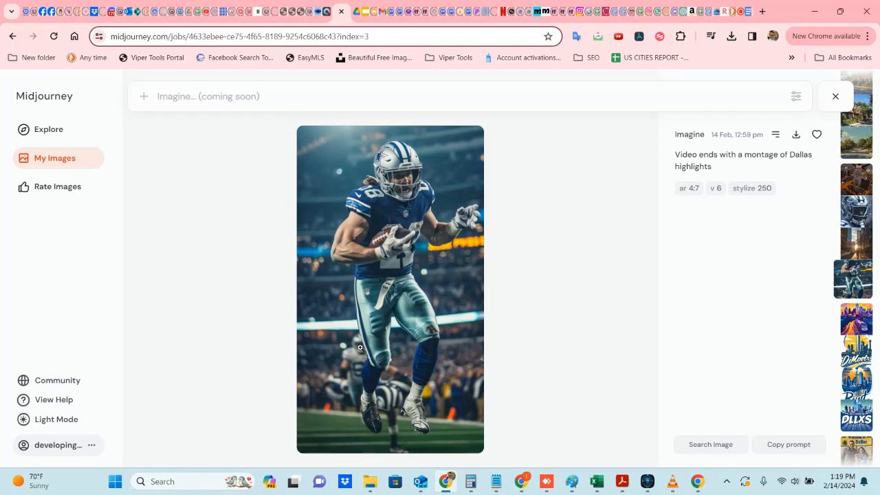
pyautogui.press('Up')
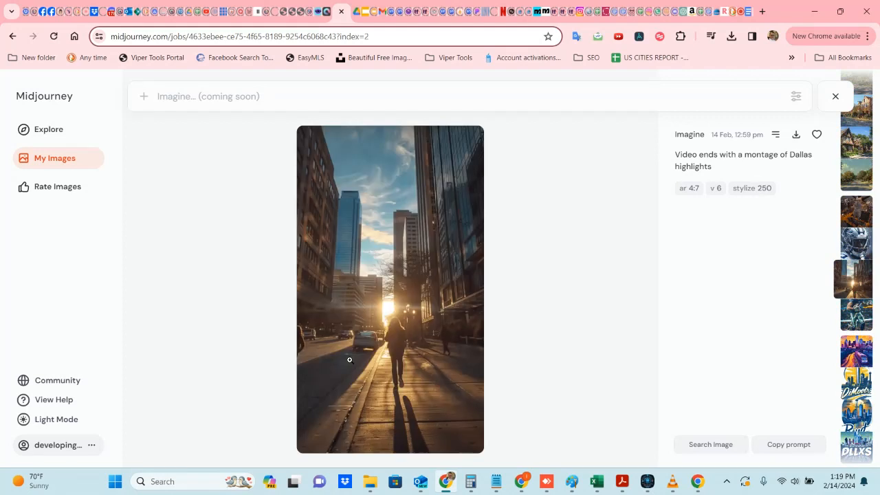
pyautogui.press('Up')
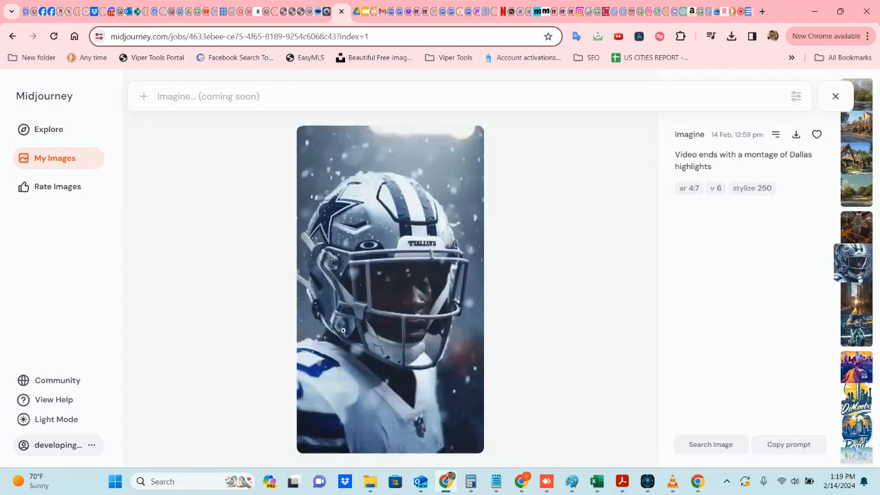
pyautogui.press('Up')
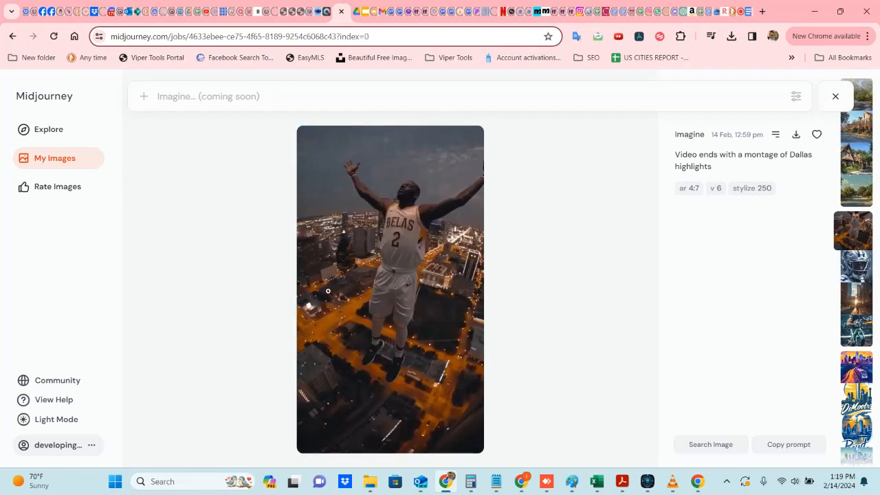
# Examine the widescreen images of a residential Dallas neighborhood generated from the new script's housing scene prompt.
pyautogui.press('Up')
pyautogui.scroll(1, 325, 306)
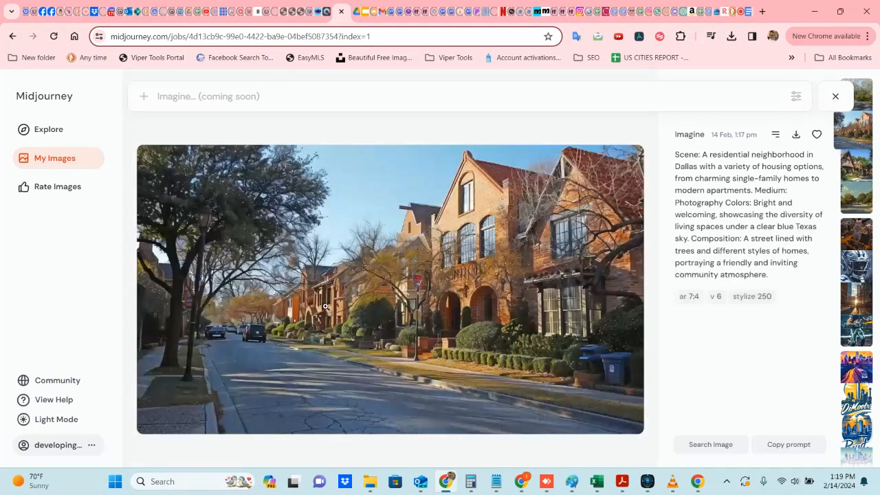
pyautogui.scroll(-2, 325, 306)
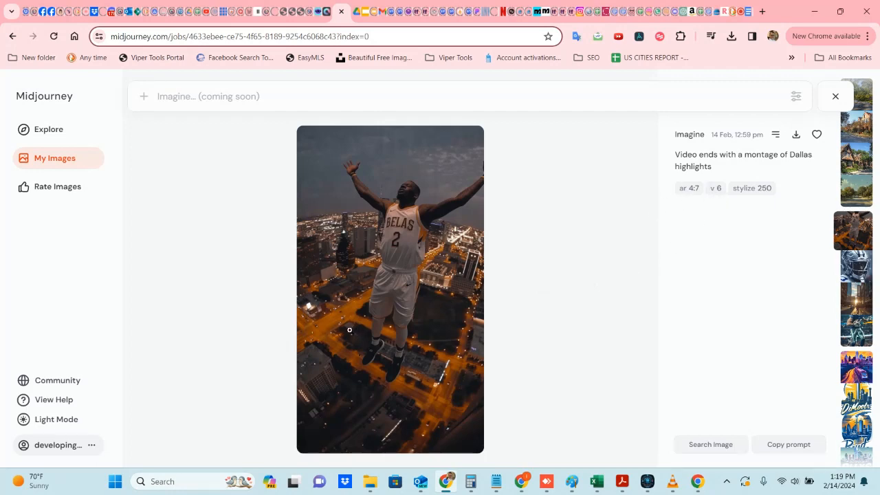
pyautogui.press('Up')
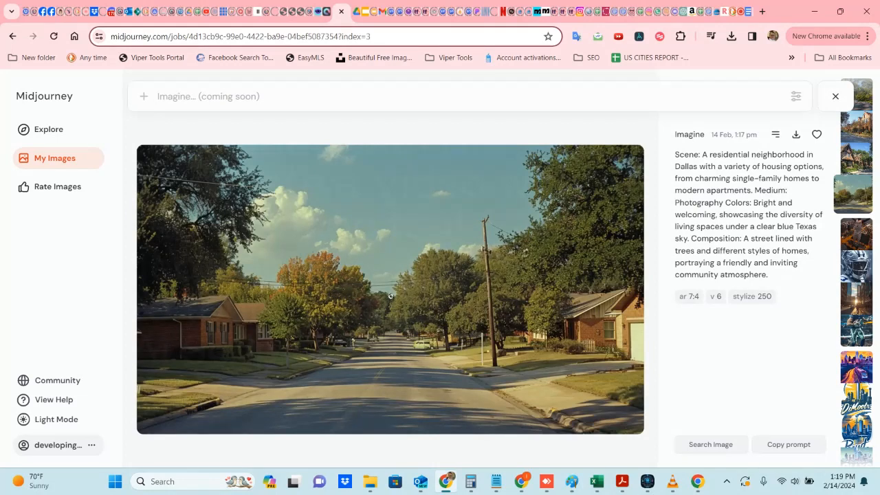
# View the remaining variations of the residential Dallas neighborhood scene, back to the first image of the set.
pyautogui.press('Up')
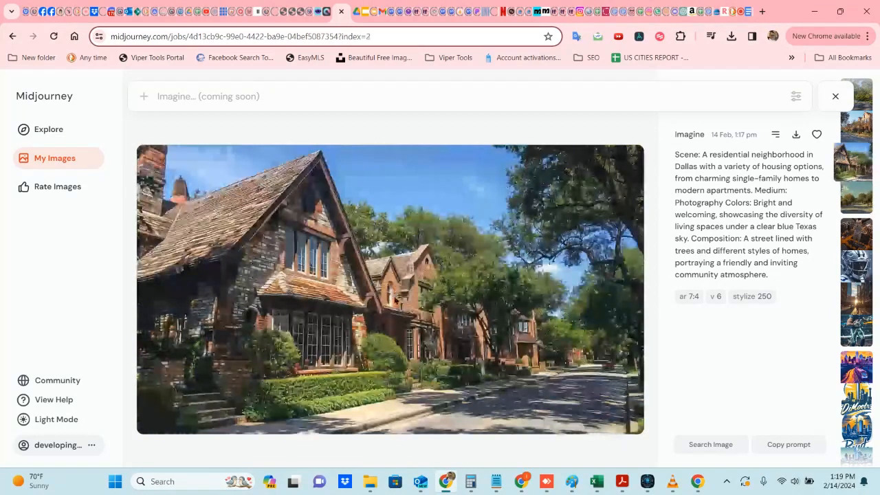
pyautogui.press('Up')
pyautogui.press('Up')
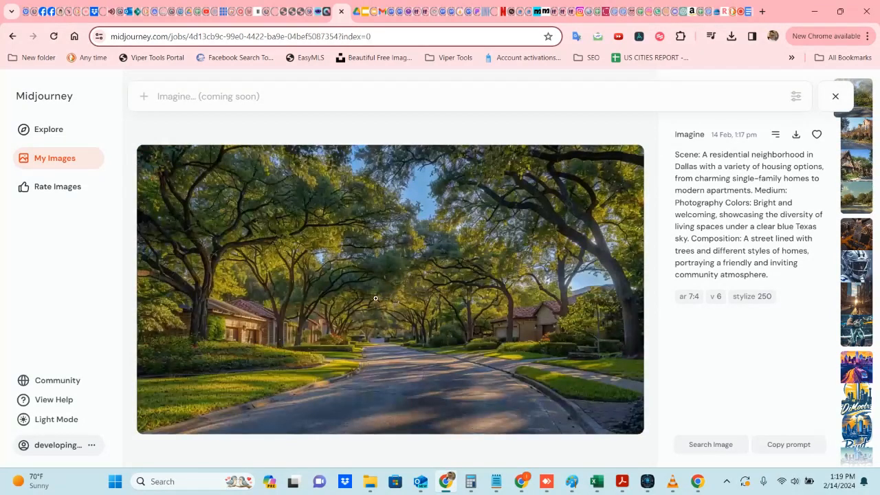
# Refresh the image gallery and view each image generated for the bustling Dallas cityscape prompt with the Reunion Tower.
pyautogui.click(53, 36)
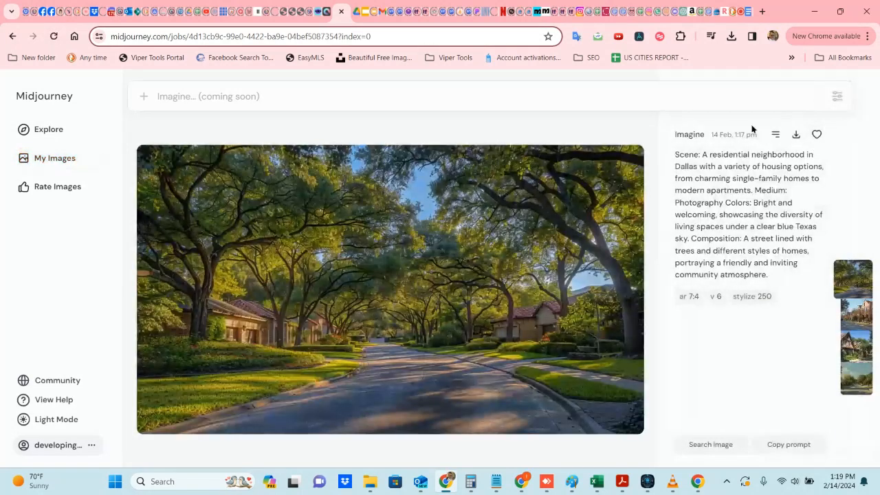
pyautogui.click(61, 165)
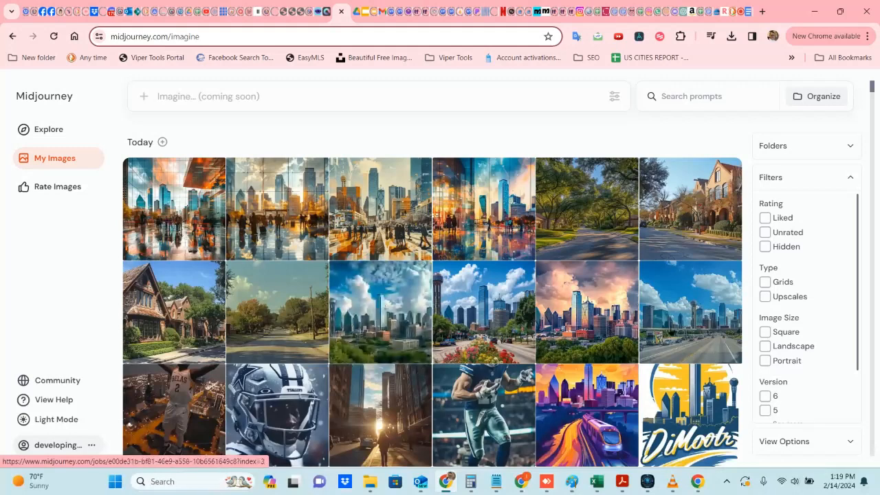
pyautogui.click(681, 313)
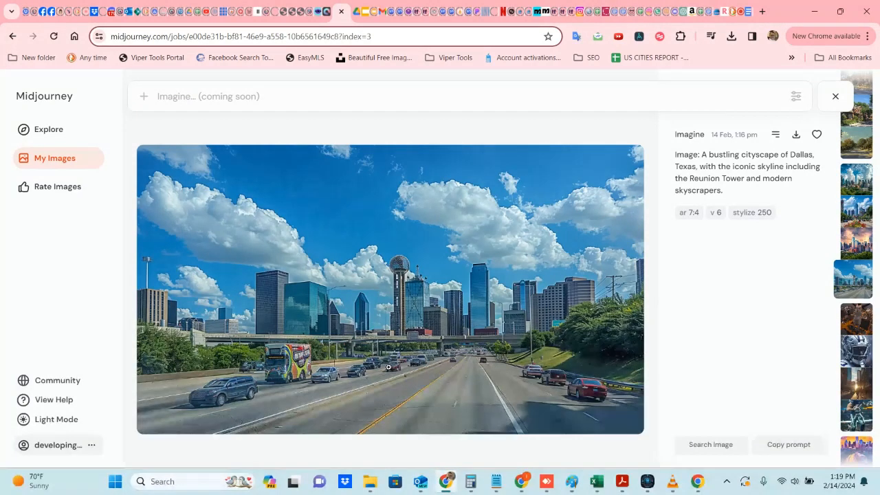
pyautogui.press('Left')
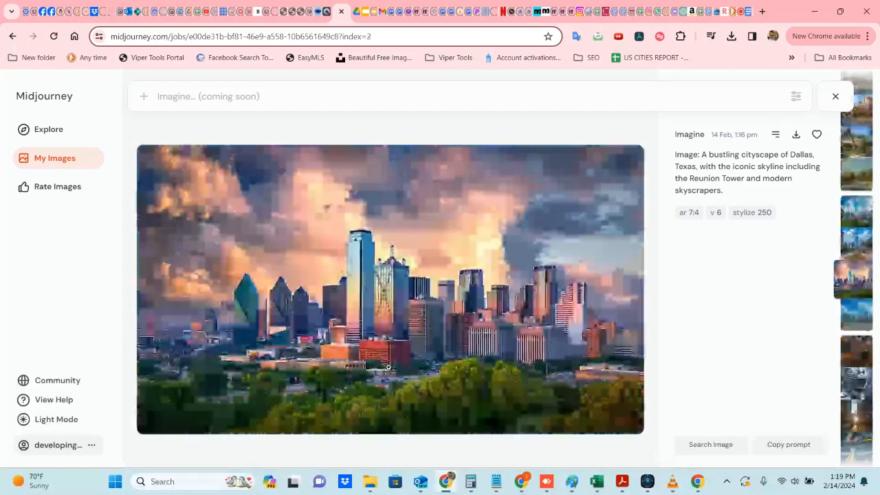
pyautogui.press('Left')
pyautogui.press('Left')
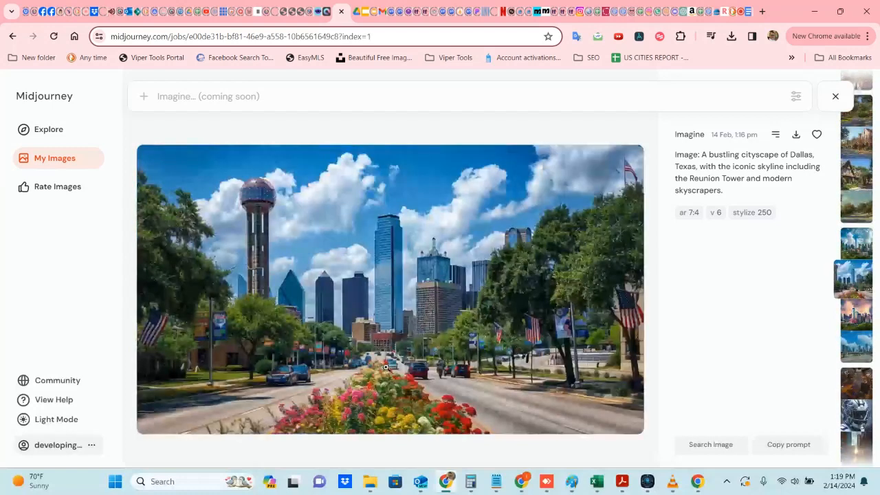
pyautogui.press('Left')
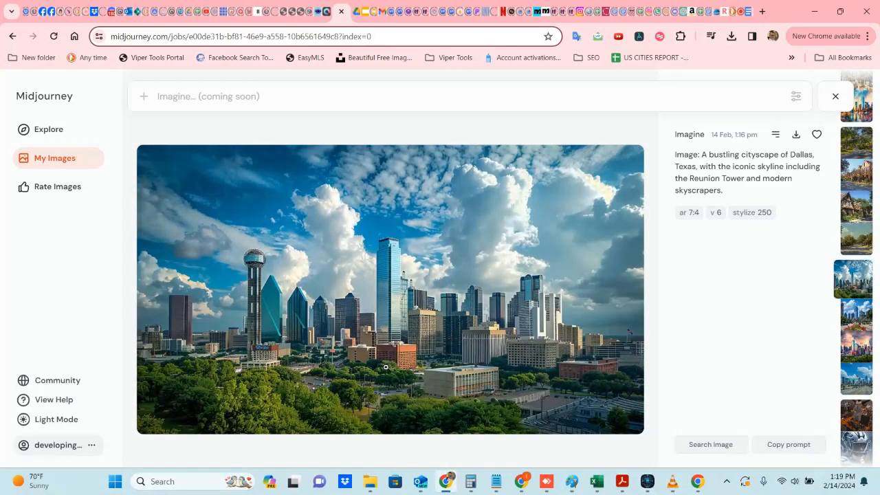
# Browse past the residential images and examine all four images generated for the Dallas job market scene.
pyautogui.press('Left')
pyautogui.press('Left')
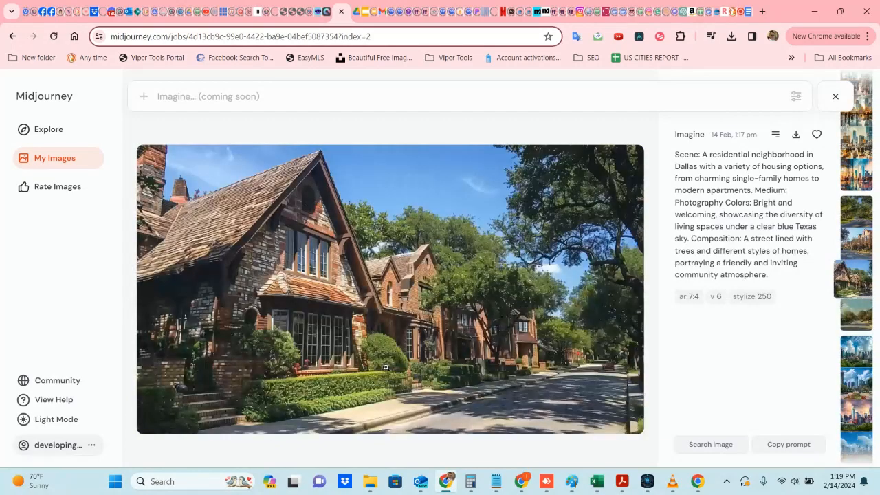
pyautogui.press('Right')
pyautogui.press('Right')
pyautogui.press('Right')
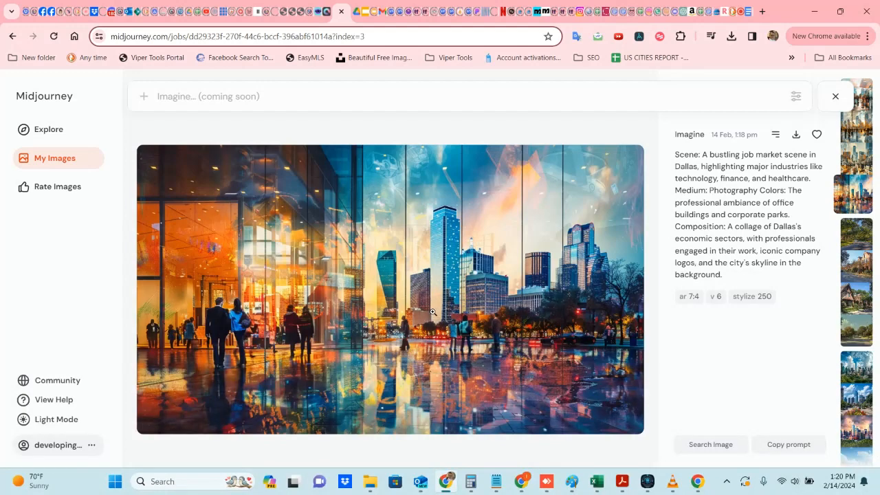
pyautogui.press('Left')
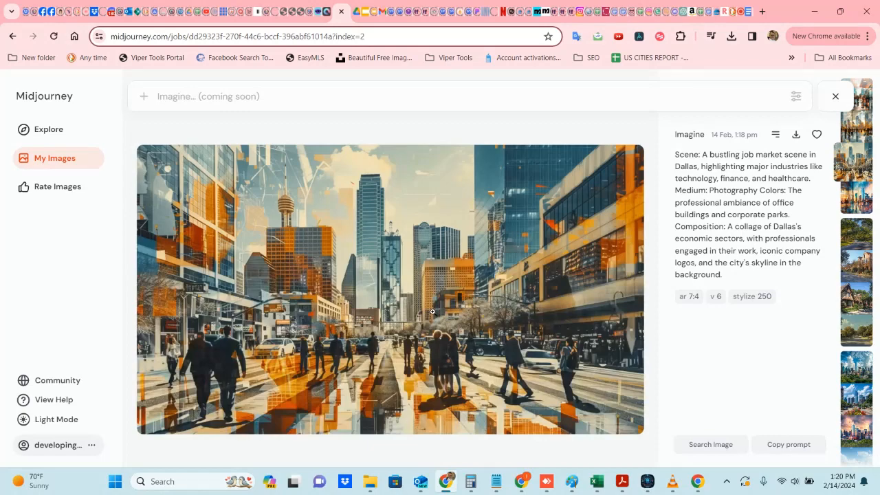
pyautogui.press('Left')
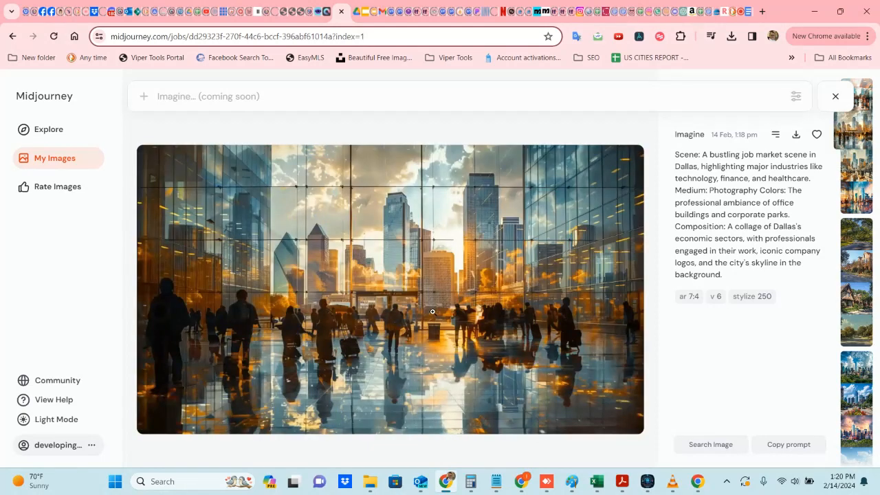
pyautogui.press('Left')
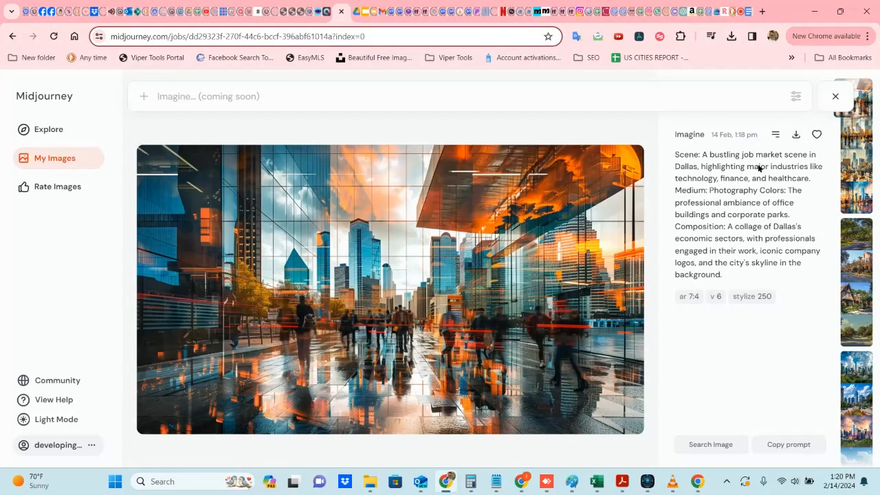
# Reload the personal gallery for newly generated images and view the set for Dallas's cultural and entertainment hotspots.
pyautogui.click(835, 96)
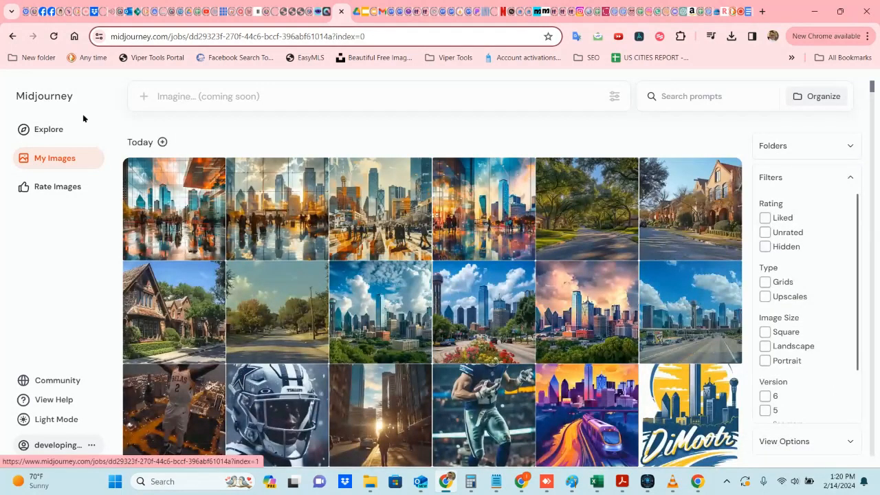
pyautogui.click(52, 37)
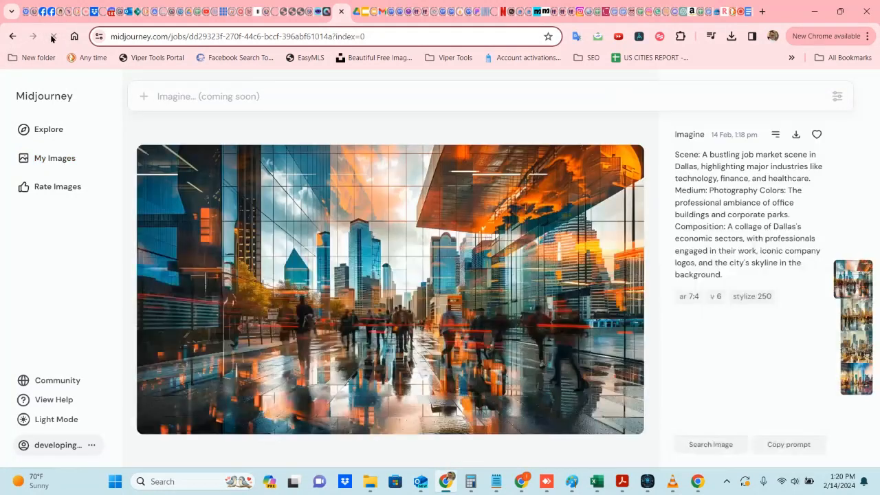
pyautogui.click(65, 158)
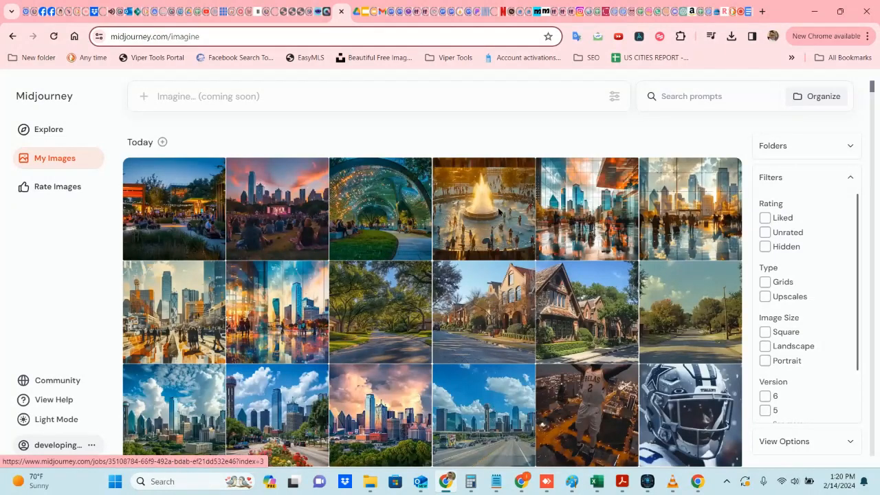
pyautogui.click(499, 213)
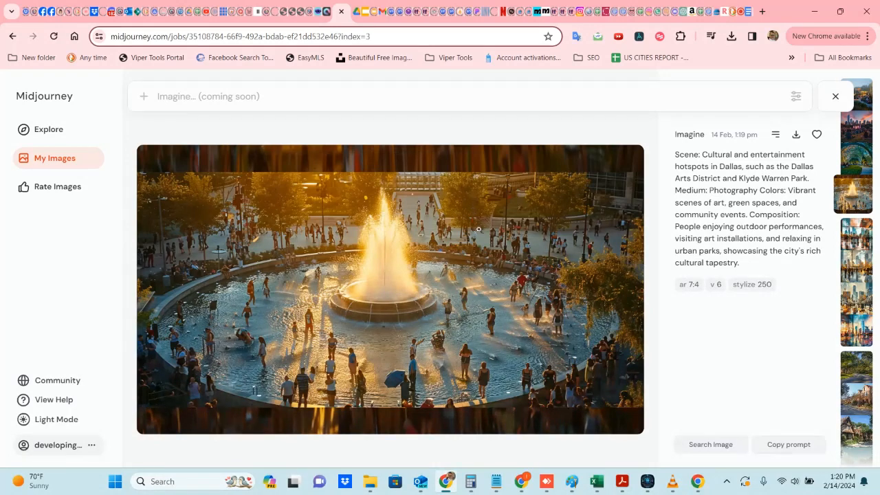
pyautogui.press('Up')
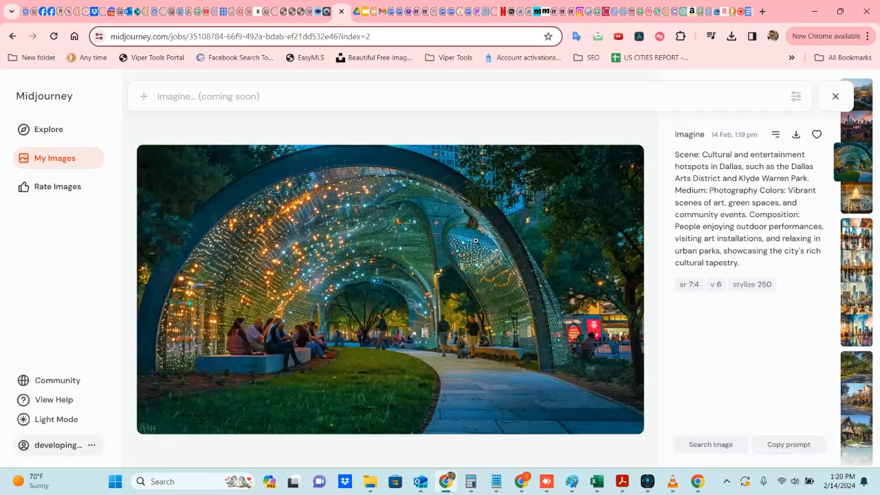
pyautogui.press('Up')
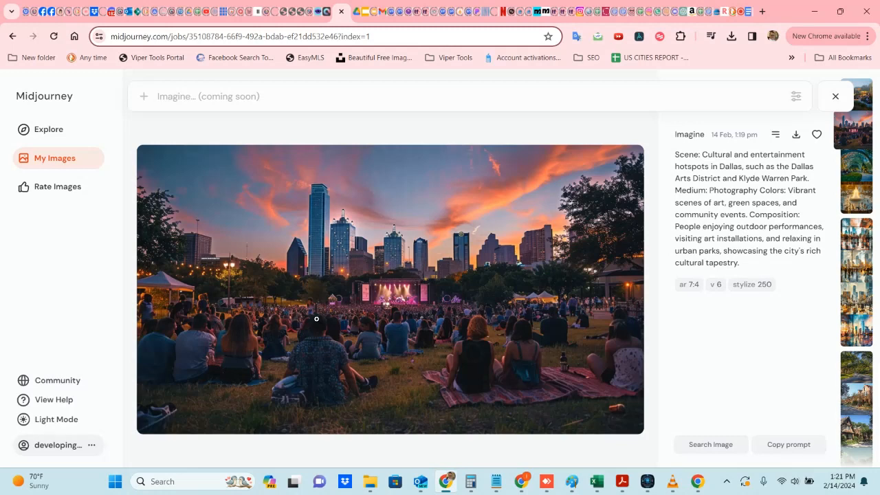
pyautogui.press('Up')
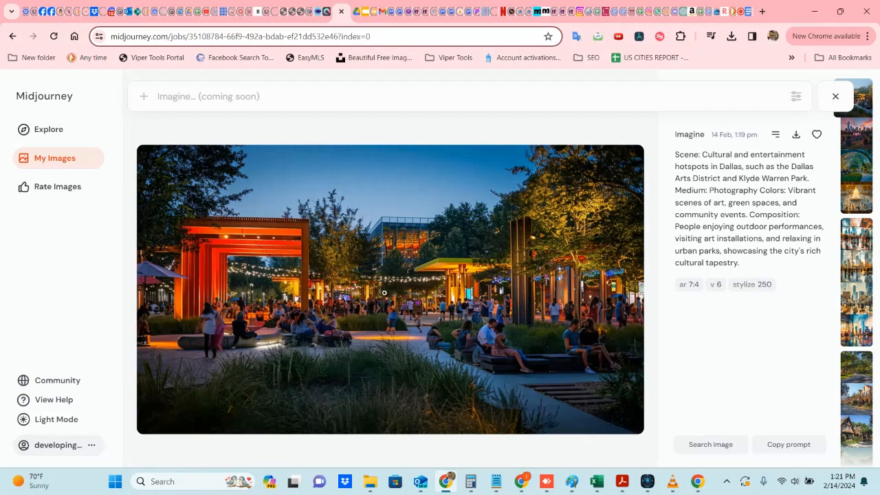
# Refresh the gallery again and look through the new images of Dallas's popular dining and shopping districts.
pyautogui.click(836, 97)
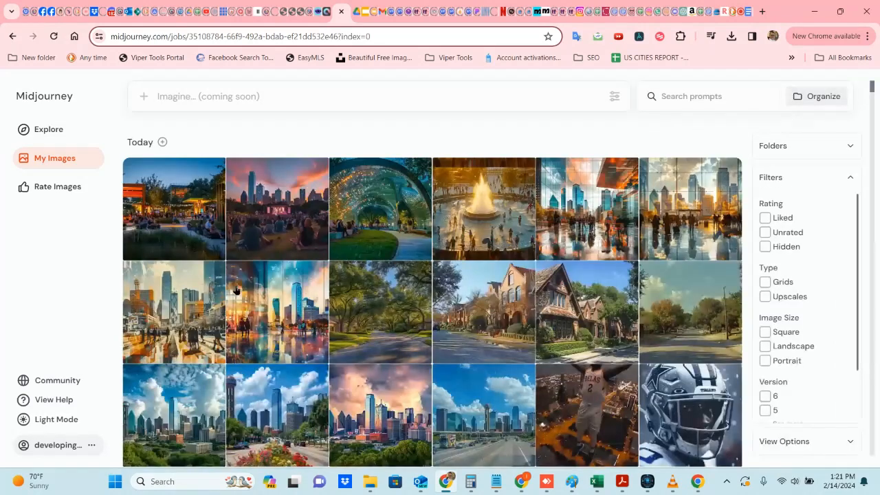
pyautogui.click(54, 36)
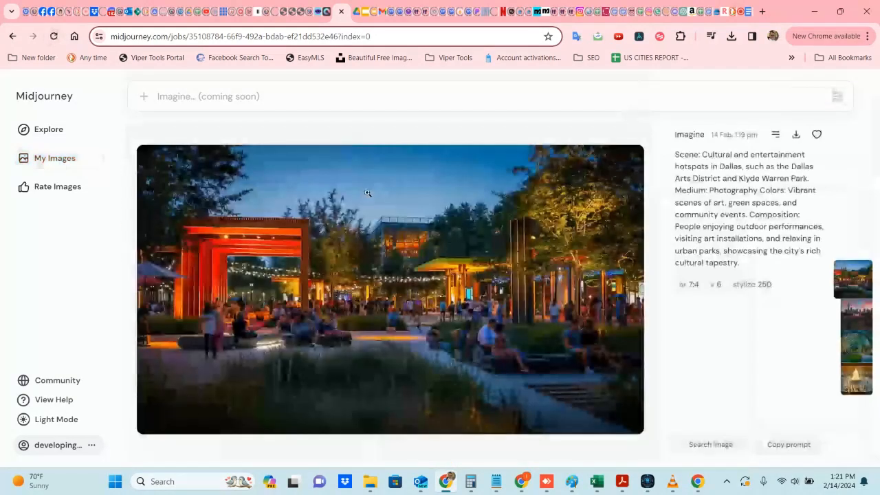
pyautogui.click(61, 157)
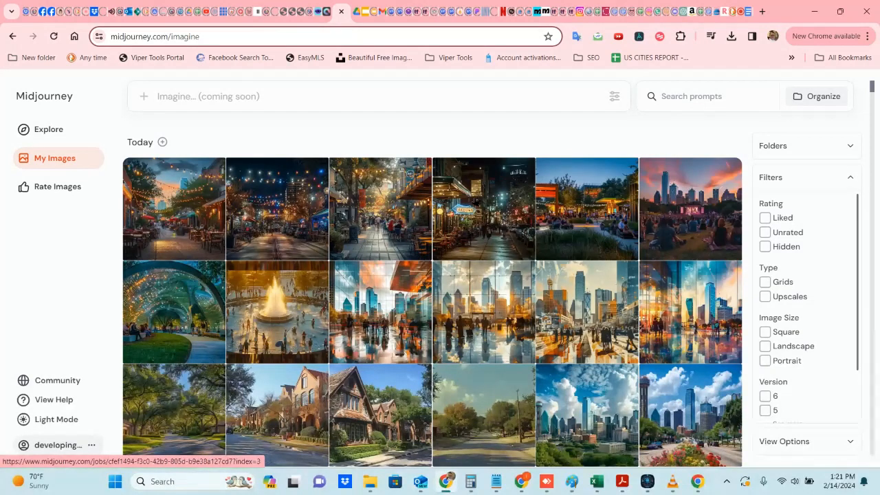
pyautogui.click(455, 227)
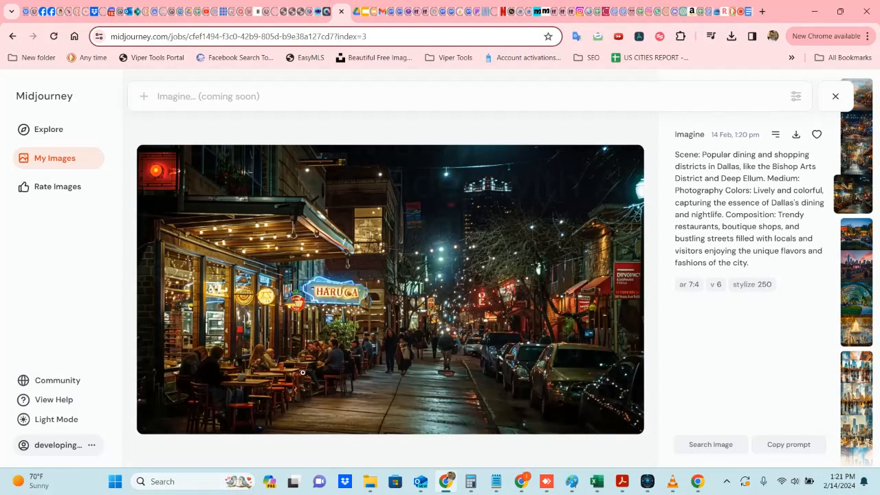
pyautogui.press('Left')
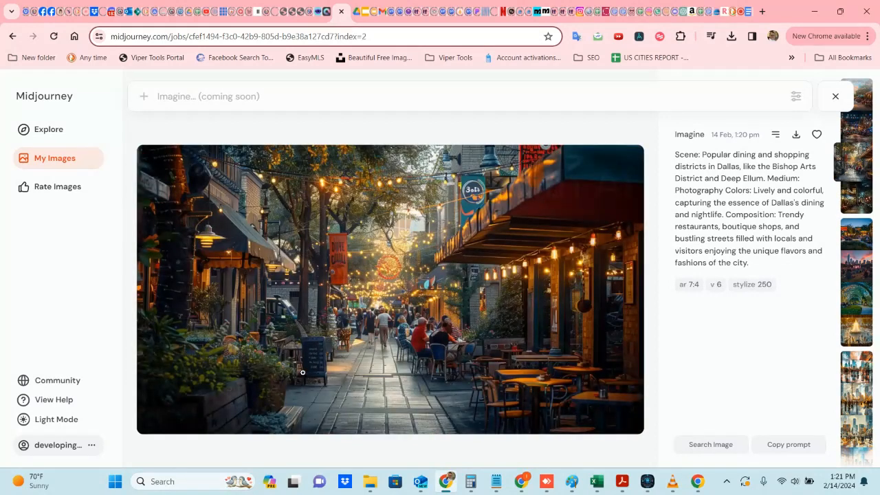
pyautogui.press('Left')
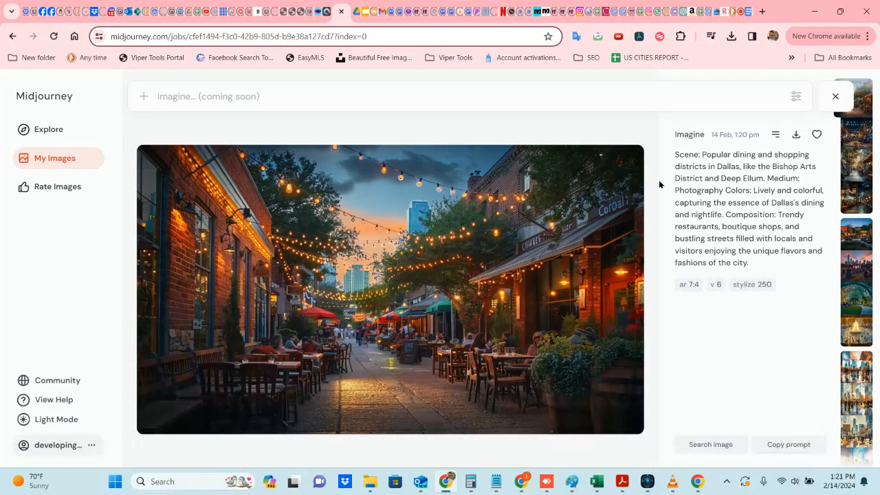
# Compare the dining and shopping district variations once more, examining the street scenes and shop signs.
pyautogui.press('Right')
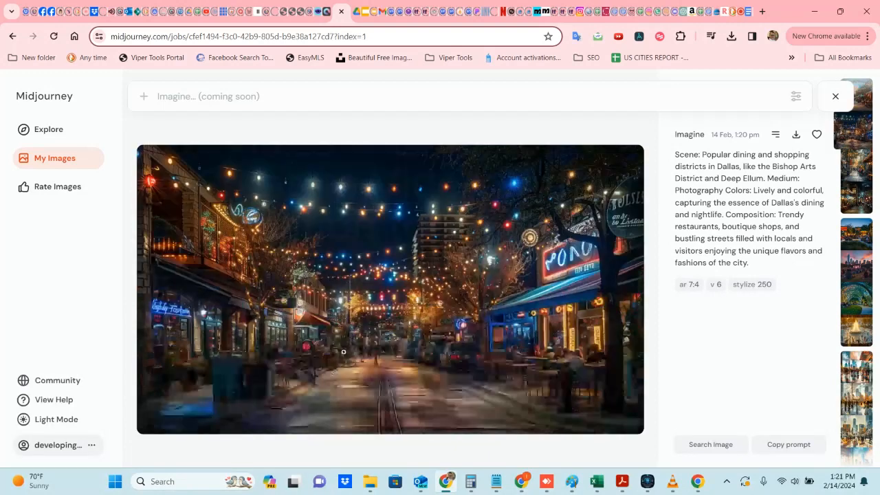
pyautogui.press('Left')
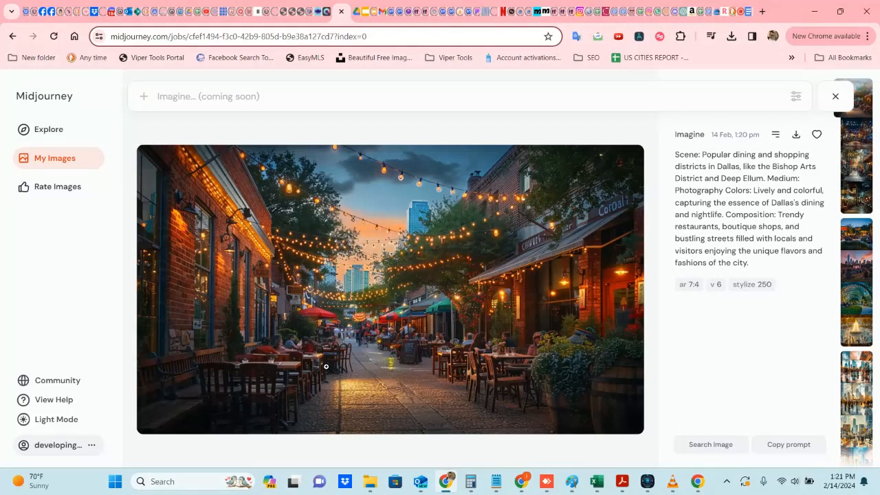
pyautogui.press('Right')
pyautogui.press('Right')
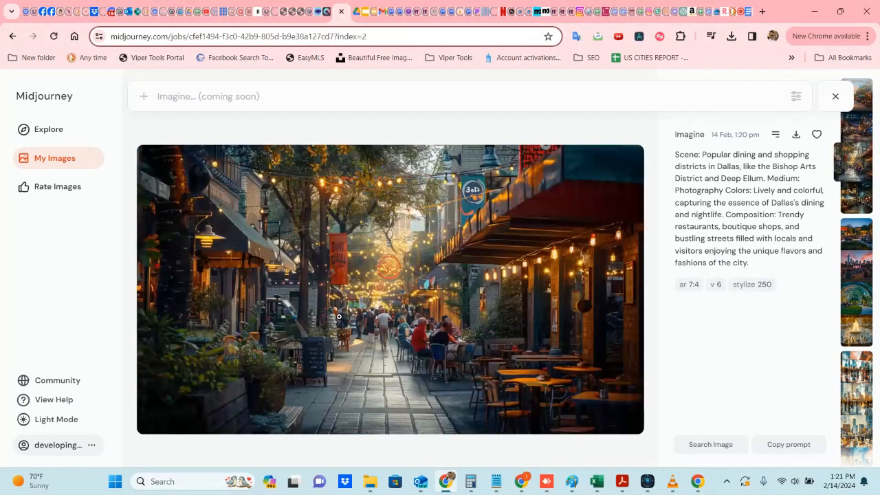
pyautogui.press('Right')
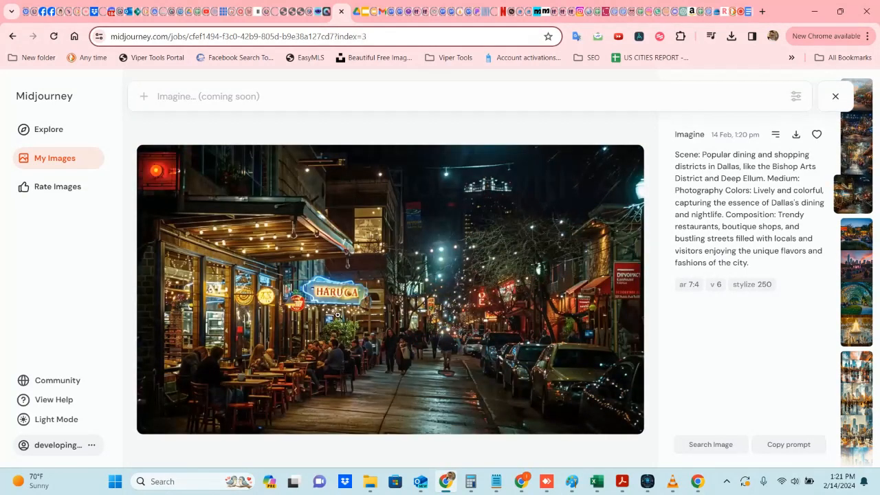
pyautogui.scroll(-1, 339, 310)
pyautogui.scroll(4, 339, 310)
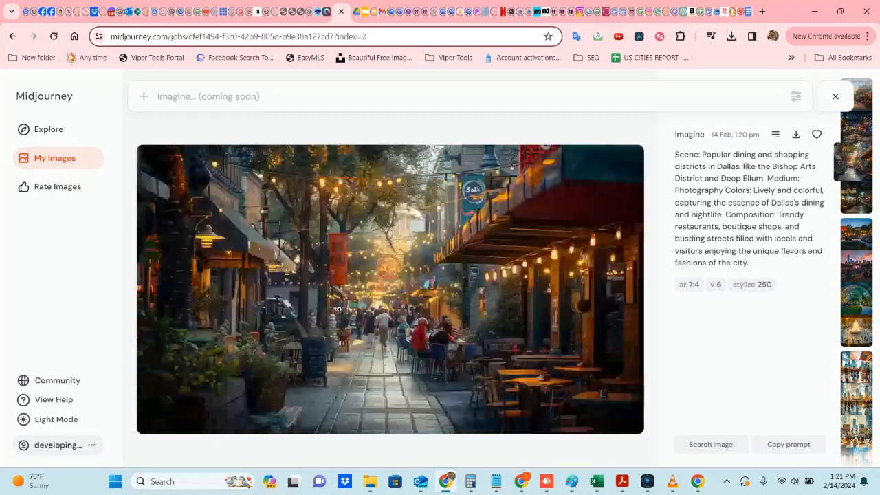
# Reload the gallery to check for the next image set, and switch to ScripTube to highlight "Photography" as Image Prompt 6's medium.
pyautogui.press('F5')
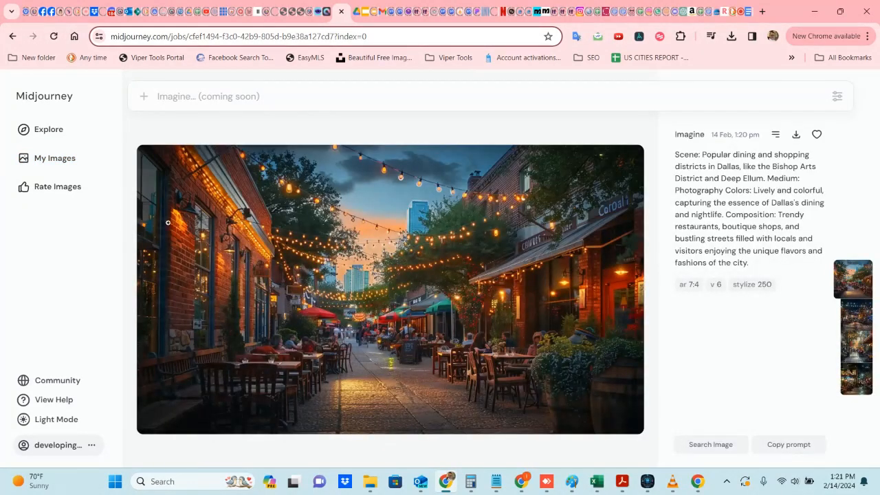
pyautogui.click(60, 158)
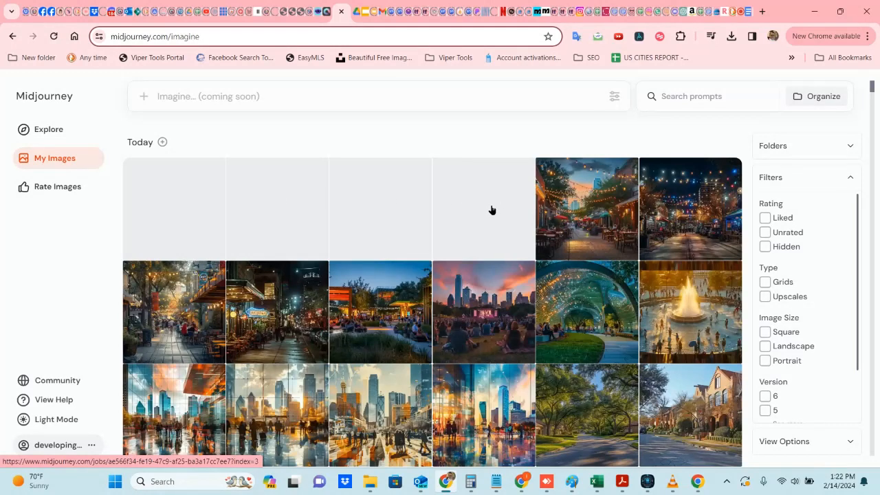
pyautogui.click(647, 481)
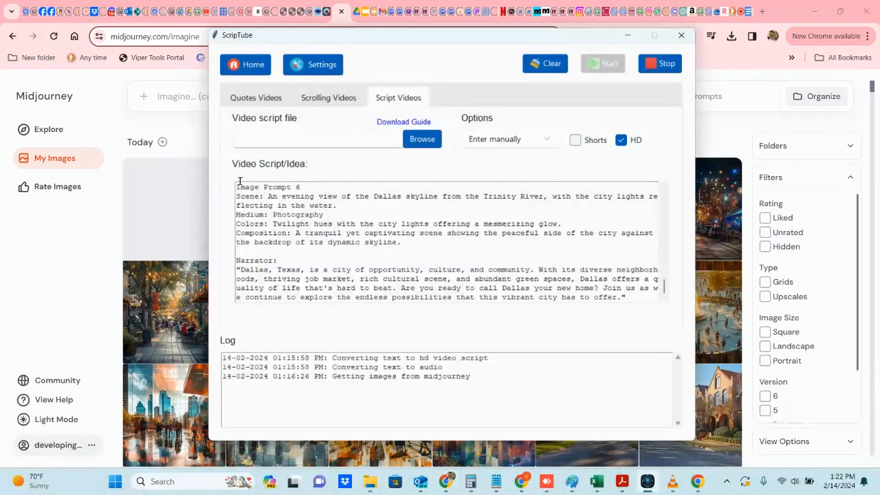
pyautogui.doubleClick(273, 215)
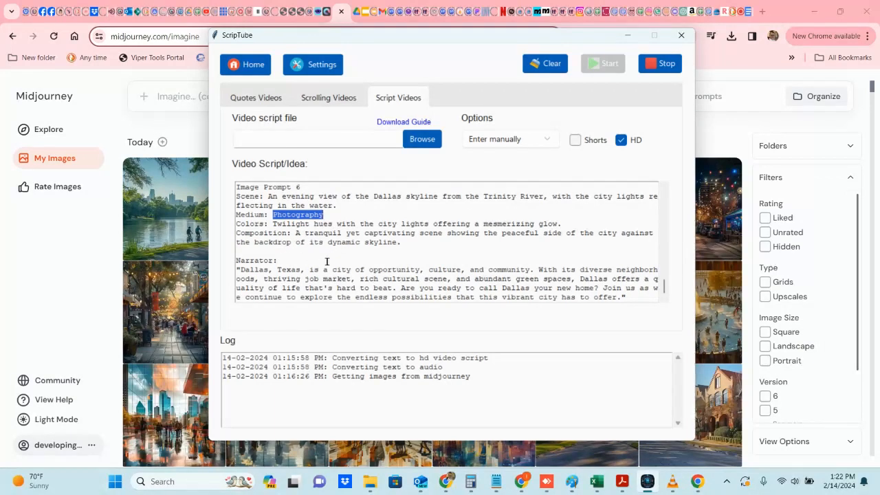
# Review the Dallas script's opening scene and Image Prompt 1, and minimize ScripTube to compare them with the Midjourney gallery images.
pyautogui.scroll(5, 405, 245)
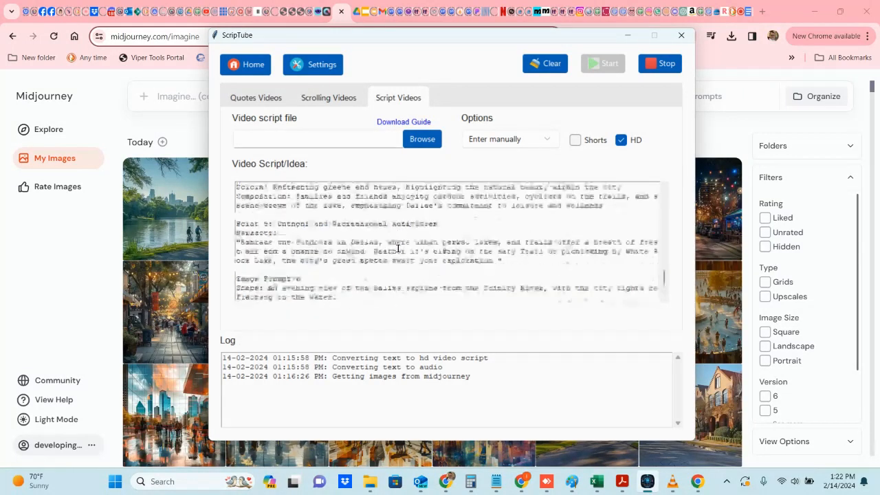
pyautogui.scroll(10, 391, 245)
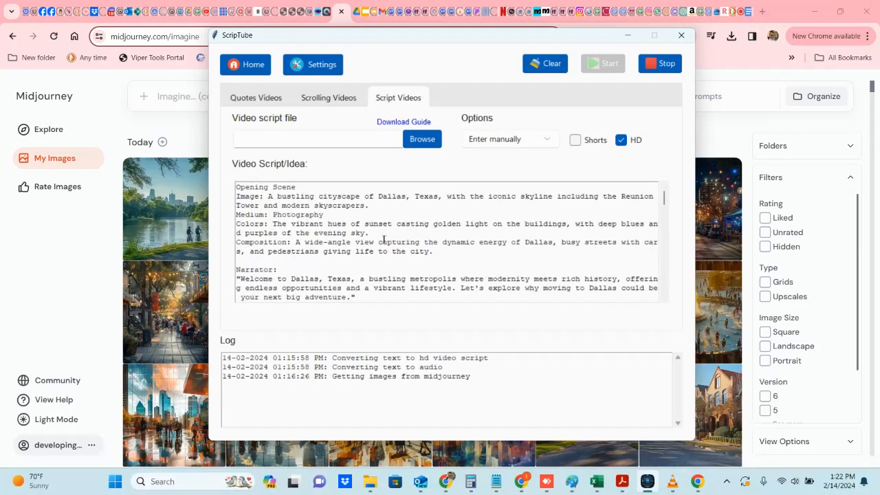
pyautogui.scroll(-3, 346, 242)
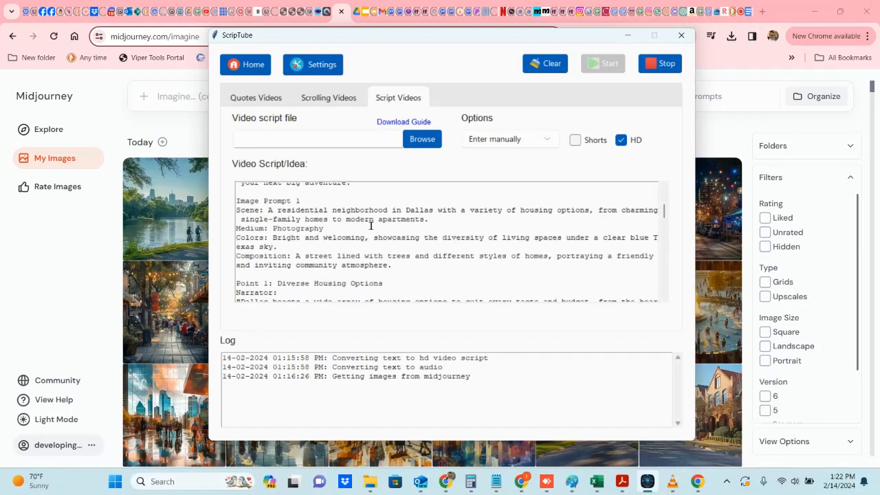
pyautogui.click(627, 36)
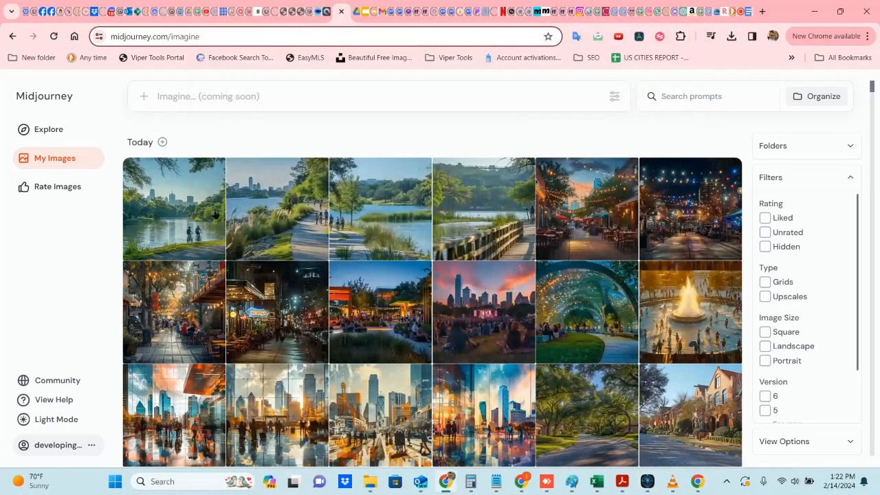
pyautogui.scroll(-1, 252, 311)
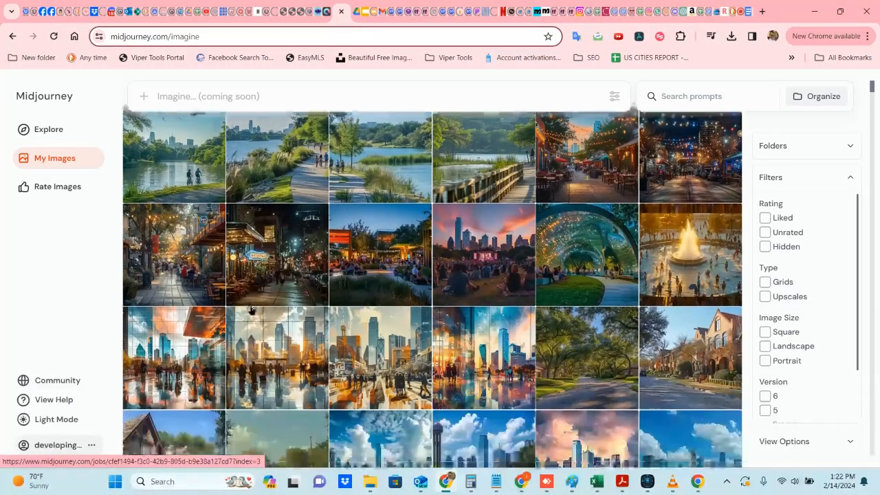
pyautogui.scroll(1, 252, 311)
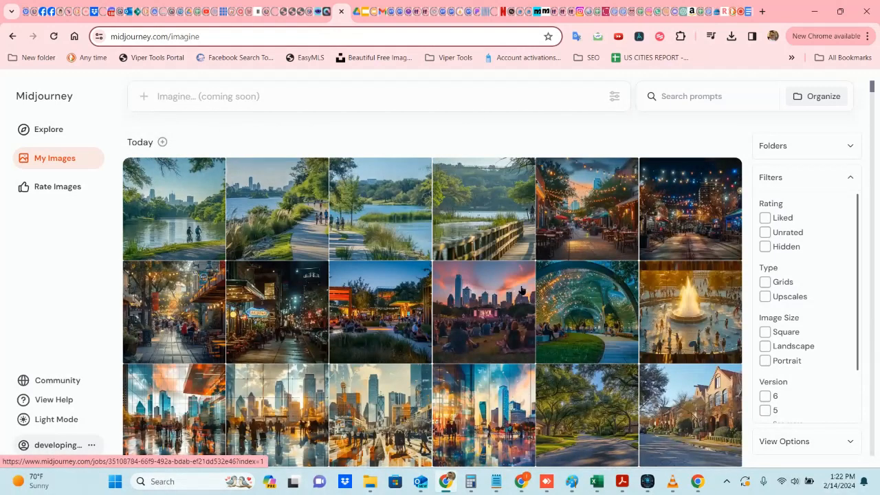
# Switch back to ScripTube to check the generation log and return the script to its opening scene.
pyautogui.click(736, 11)
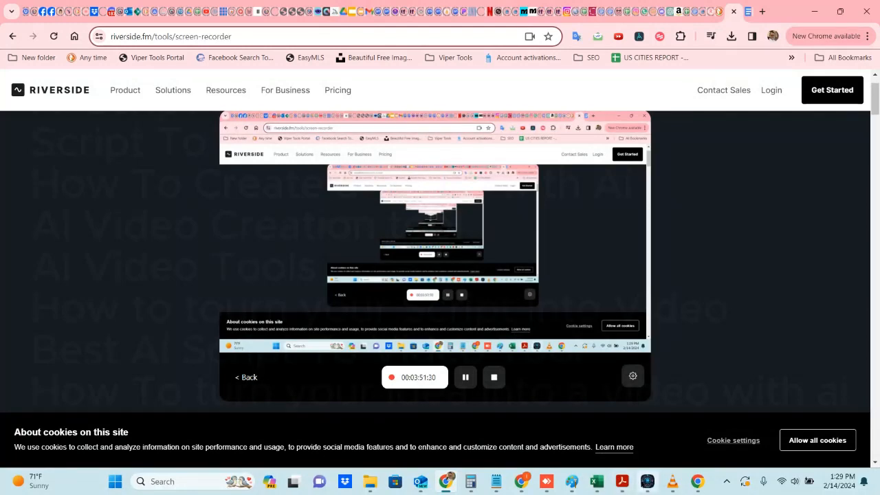
pyautogui.click(645, 481)
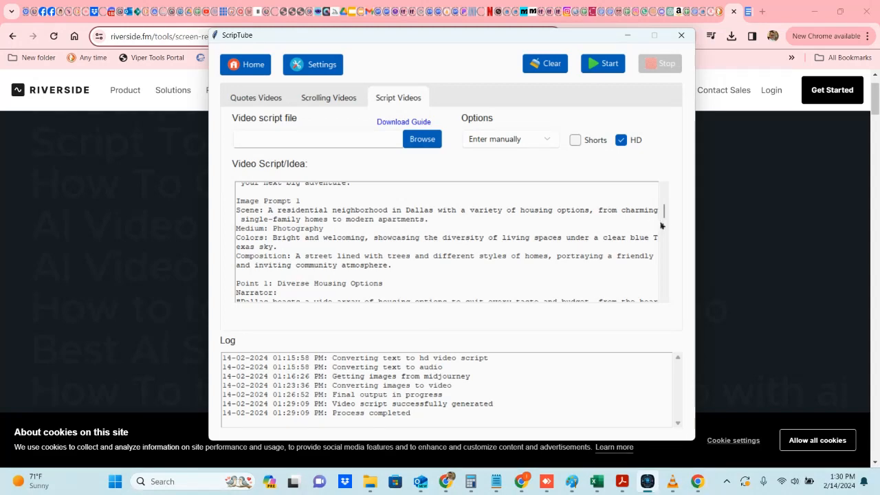
pyautogui.moveTo(664, 215); pyautogui.dragTo(664, 183)
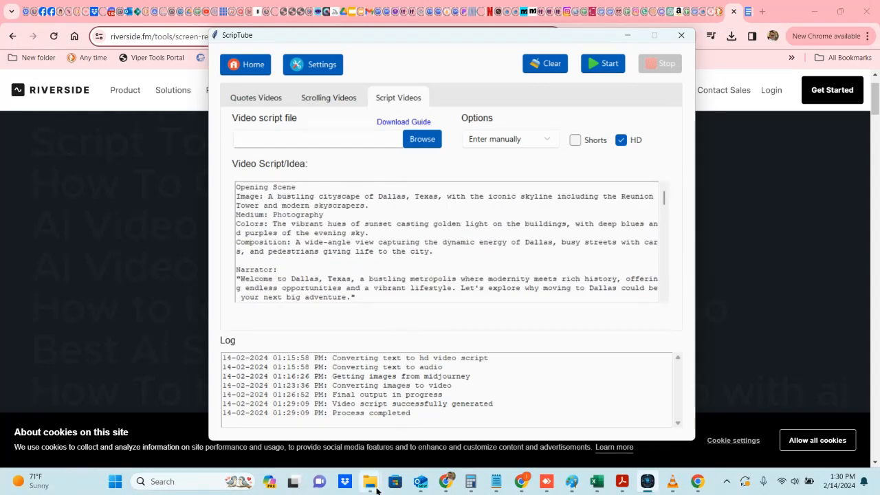
# Open the Video Script output folder in File Explorer and refresh its file list.
pyautogui.moveTo(369, 486)
pyautogui.click(325, 420)
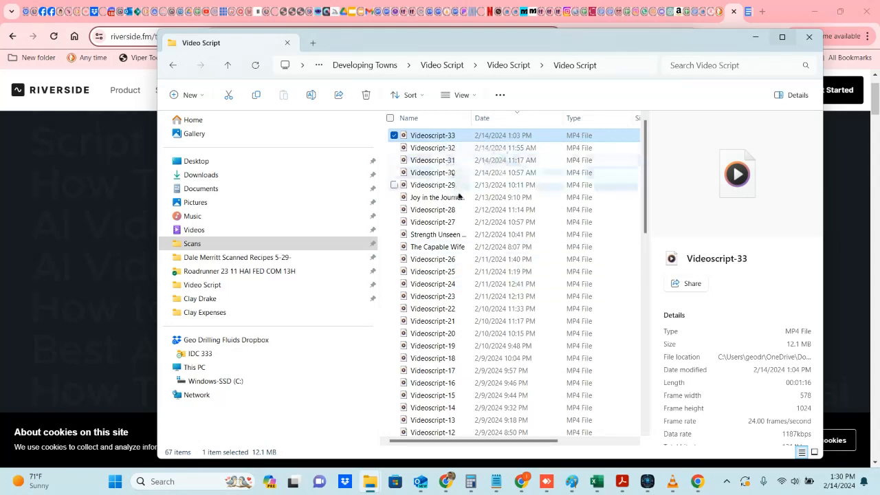
pyautogui.click(258, 70)
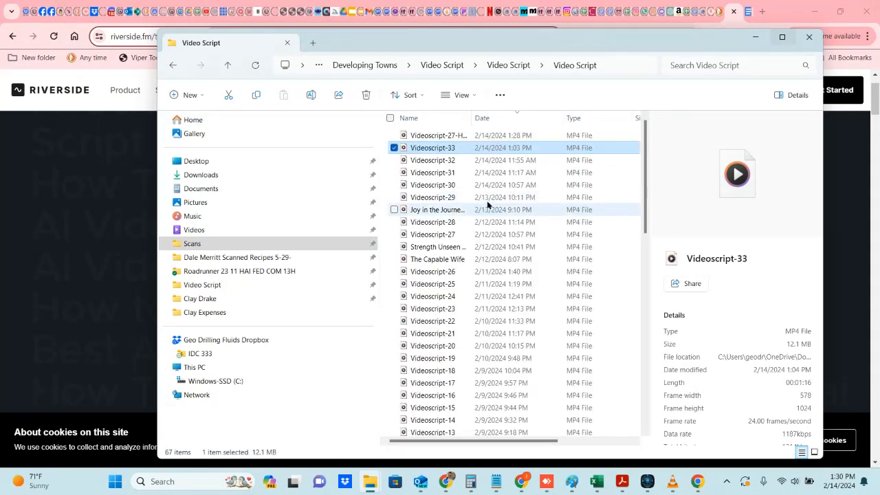
# Try to play Videoscript-27-HD in the default Media Player, and close the player.
pyautogui.click(445, 139)
pyautogui.doubleClick(446, 139)
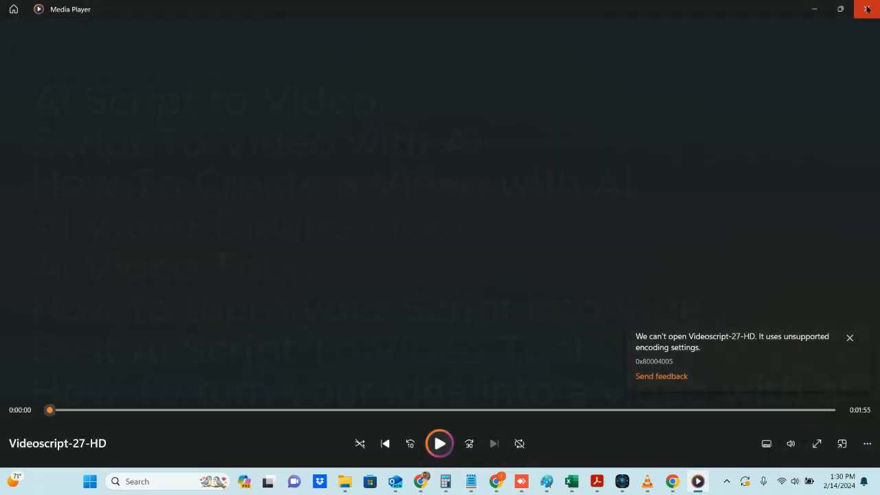
pyautogui.click(866, 9)
# Open Videoscript-27-HD with VLC media player, move its window over the folder, and watch the Dallas video through.
pyautogui.rightClick(412, 135)
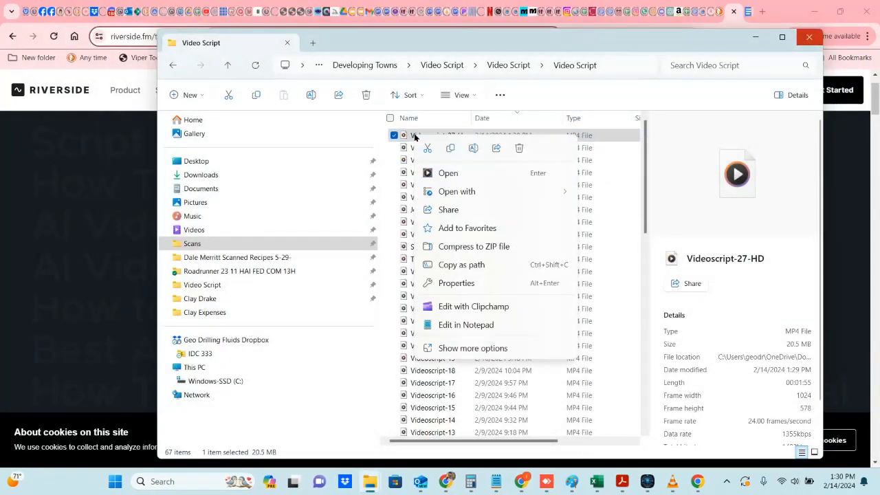
pyautogui.moveTo(465, 191)
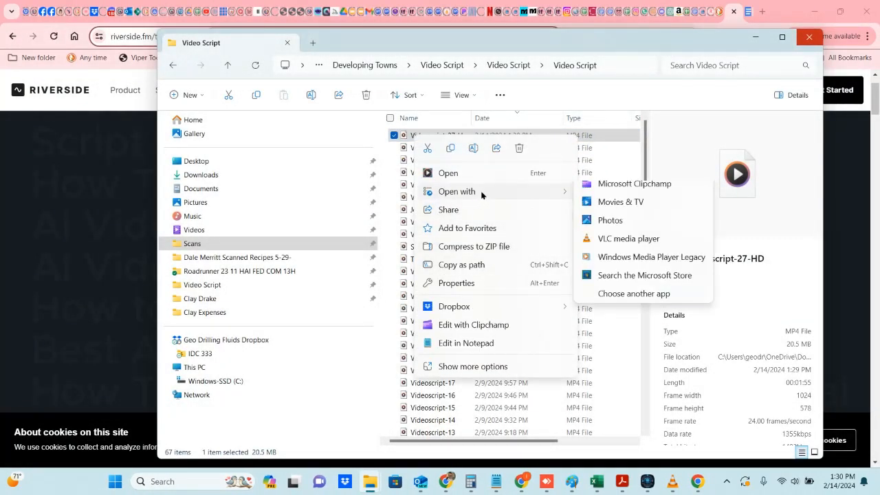
pyautogui.click(616, 268)
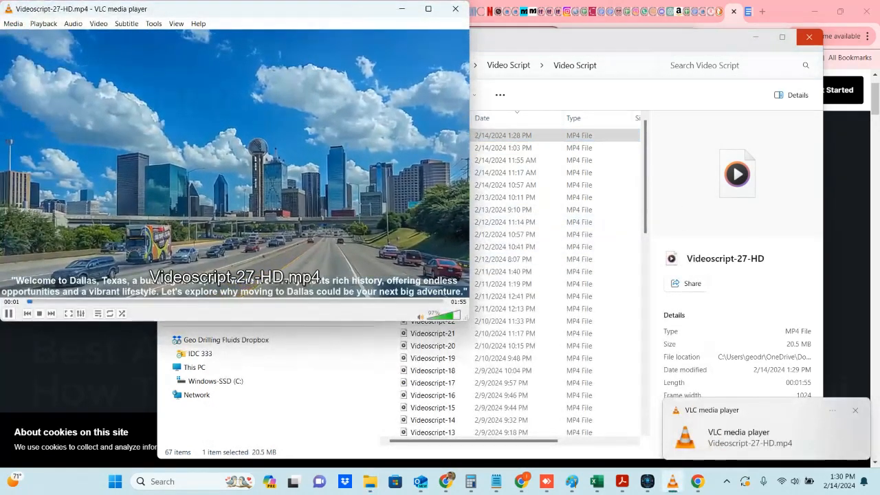
pyautogui.moveTo(352, 14); pyautogui.dragTo(605, 97)
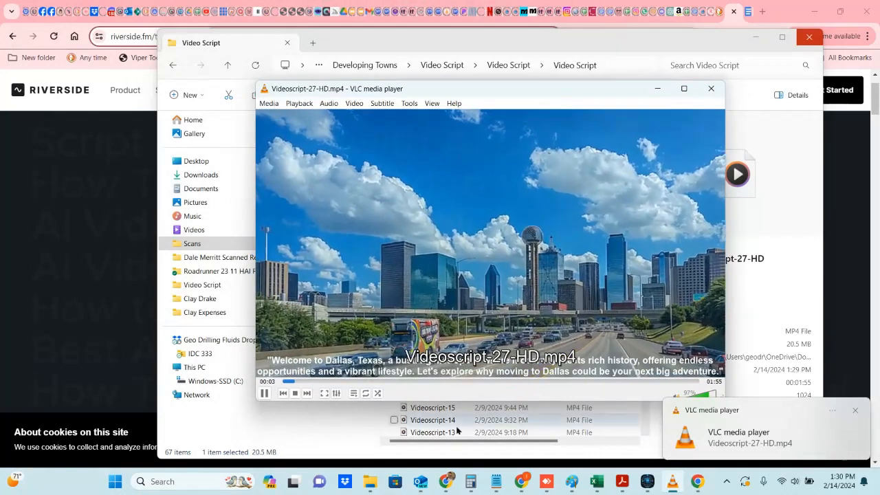
pyautogui.moveTo(471, 481)
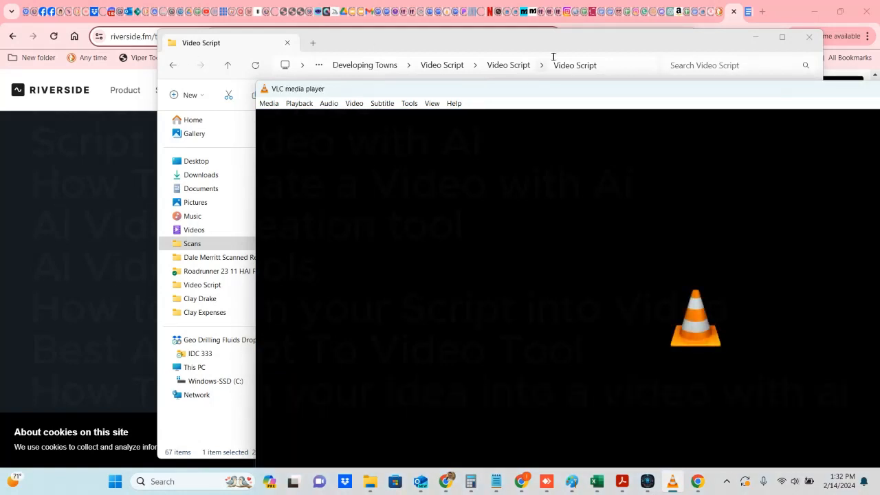
# Reposition the VLC window within the screen and switch back to ScripTube to view the Dallas script and log.
pyautogui.moveTo(554, 92); pyautogui.dragTo(447, 50)
pyautogui.moveTo(648, 53); pyautogui.dragTo(488, 51)
pyautogui.click(799, 42)
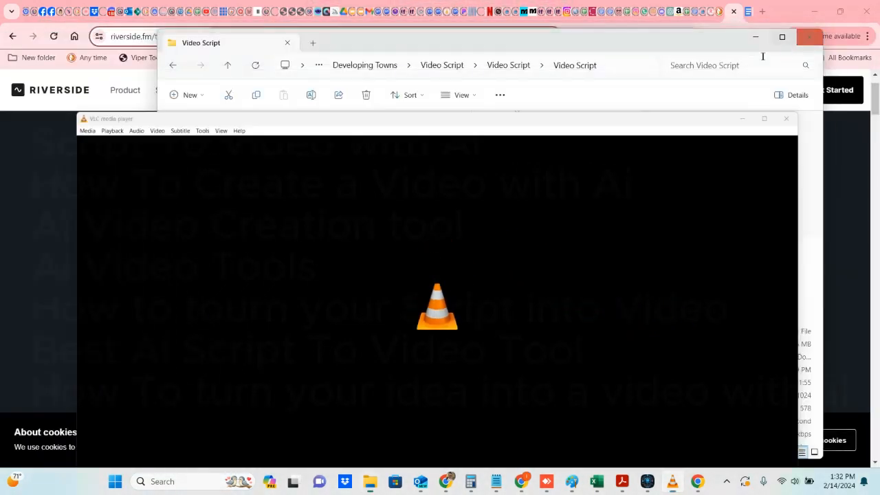
pyautogui.click(647, 481)
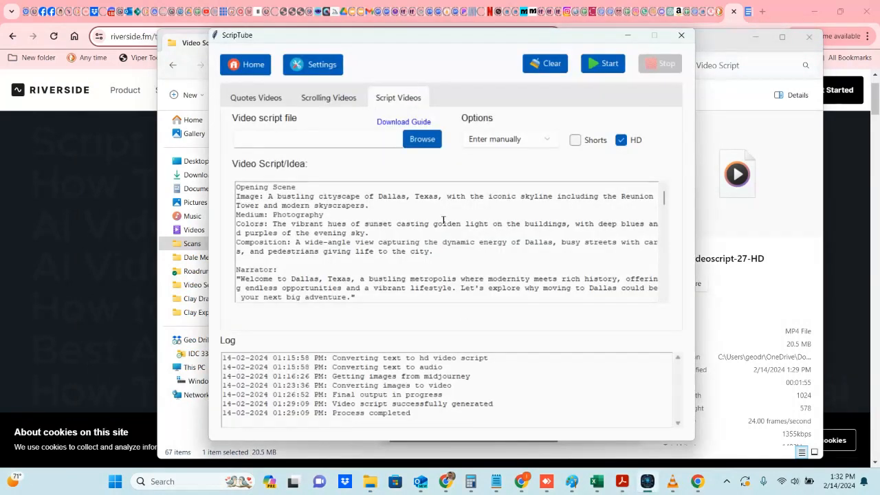